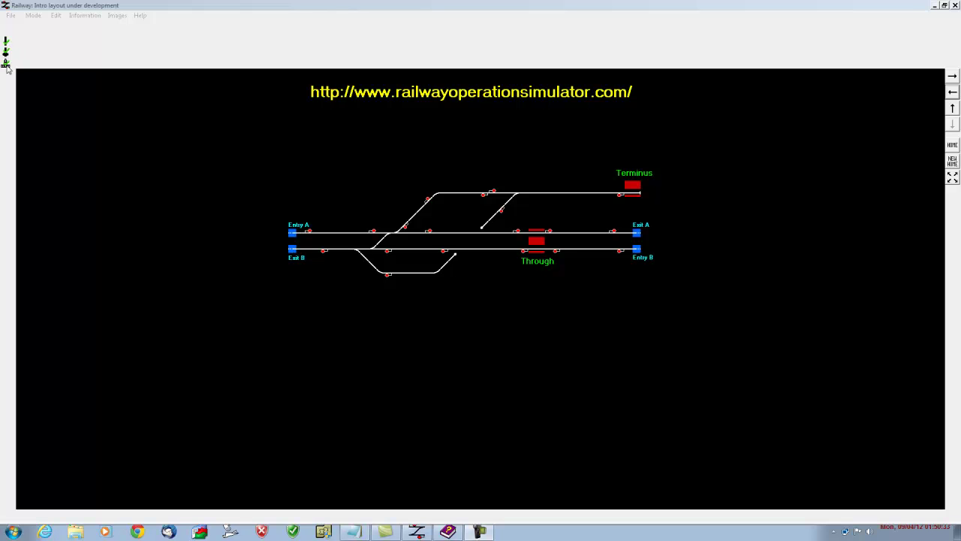
Step: Review the layout's preferred directions in preferred direction setting mode and exit that mode
left_click(34, 15)
left_click(56, 41)
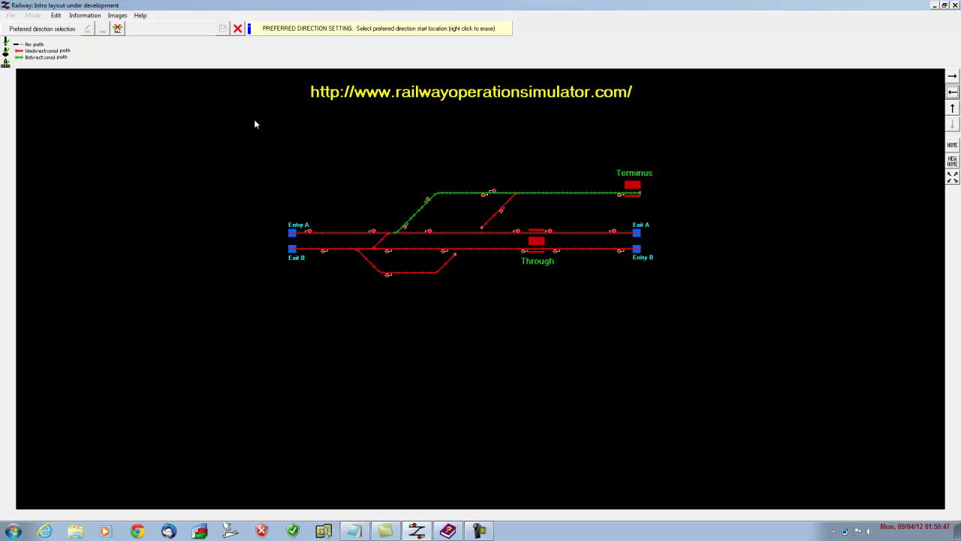
left_click(239, 30)
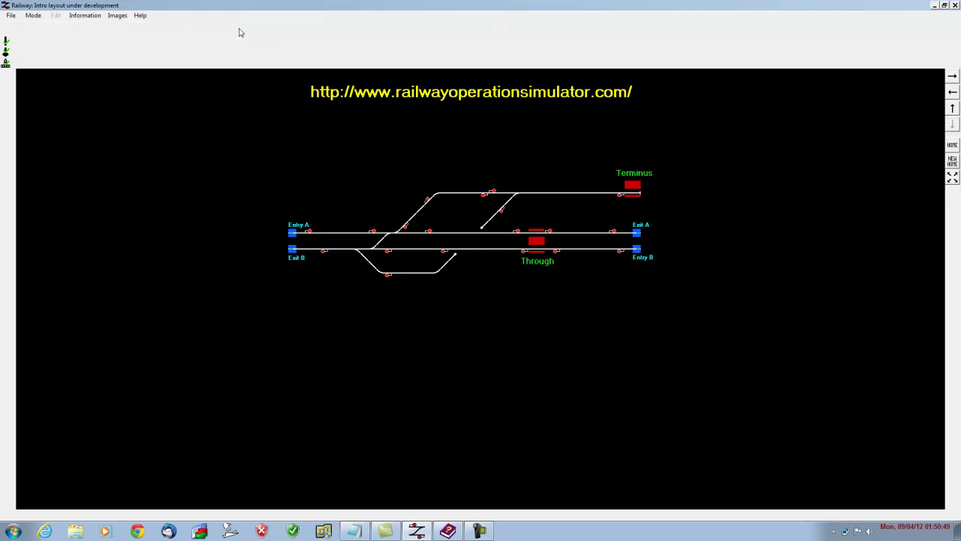
Step: Save the railway as the railway file Intro layout.rly in the Railways folder, replacing the existing file
left_click(12, 15)
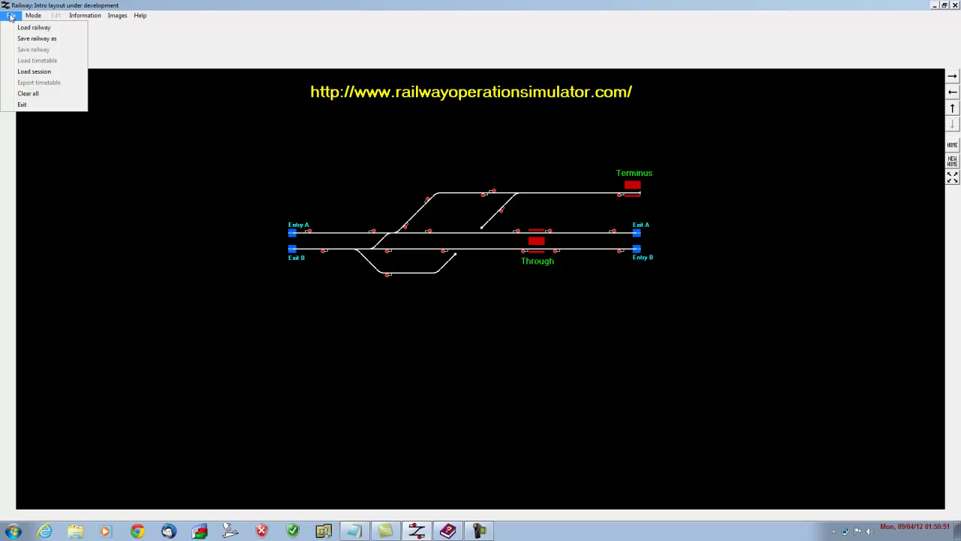
mouse_move(33, 15)
left_click(31, 37)
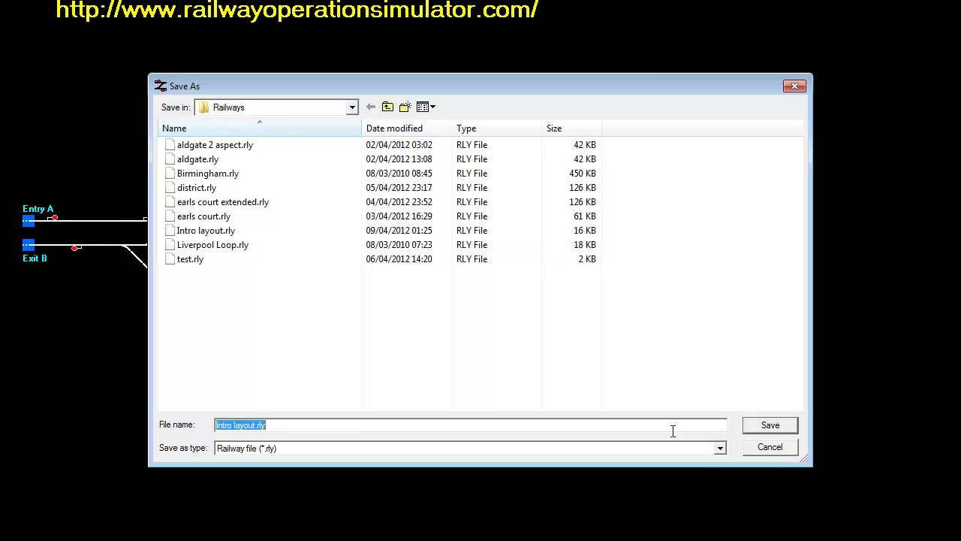
left_click(719, 448)
left_click(383, 462)
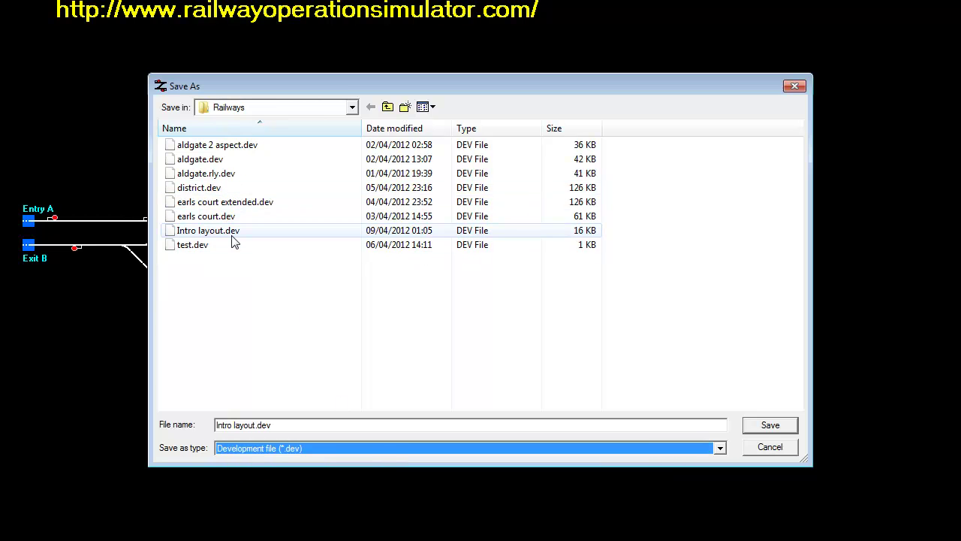
left_click(720, 449)
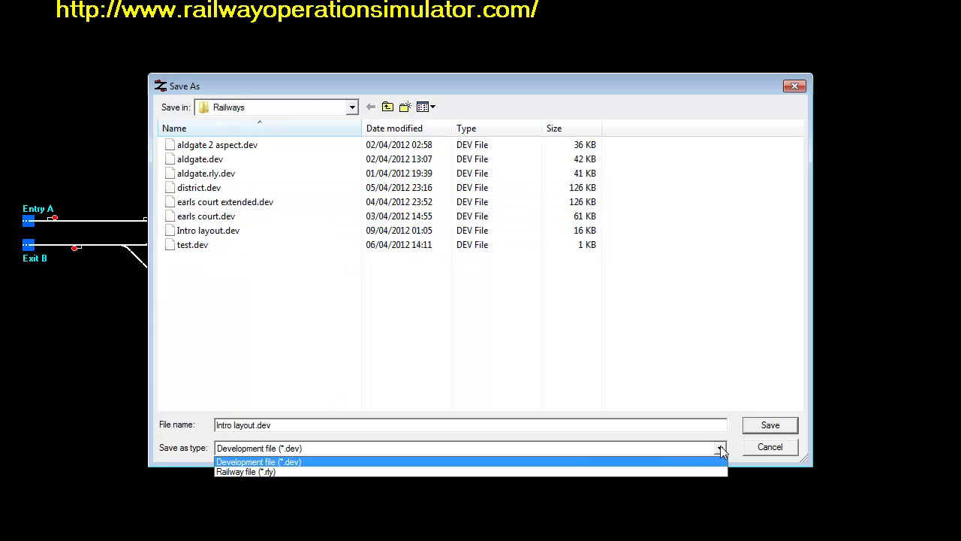
left_click(280, 471)
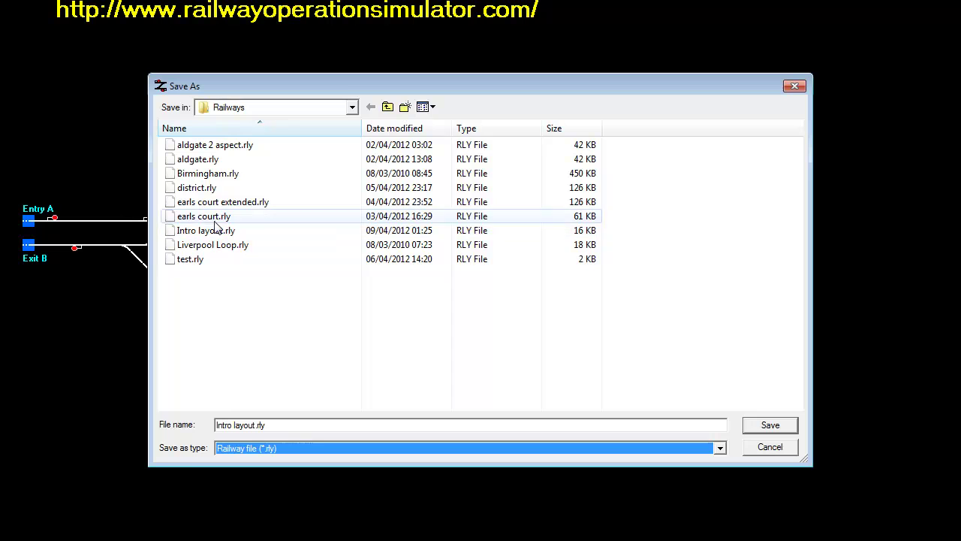
left_click(772, 426)
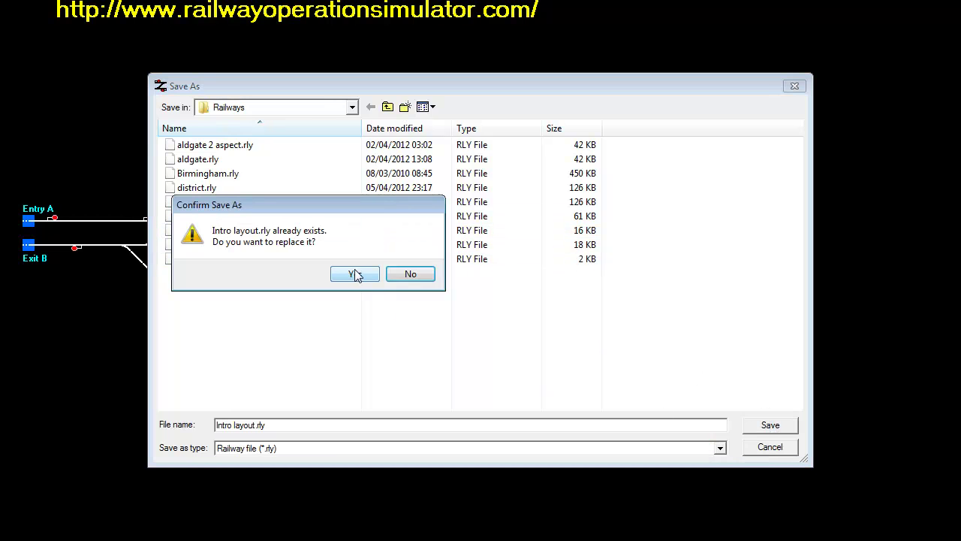
left_click(359, 275)
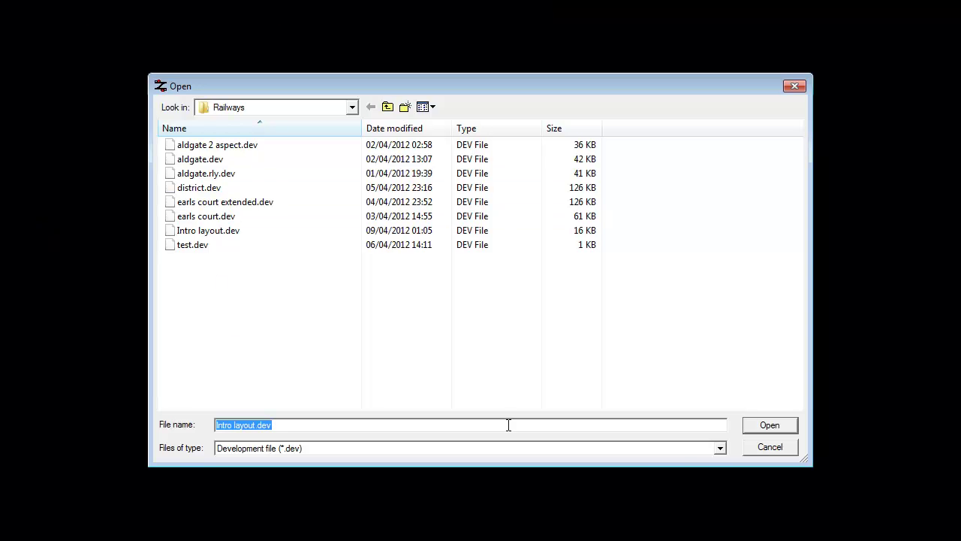
Step: Load the finished railway file Intro layout.rly instead of the development version
left_click(720, 449)
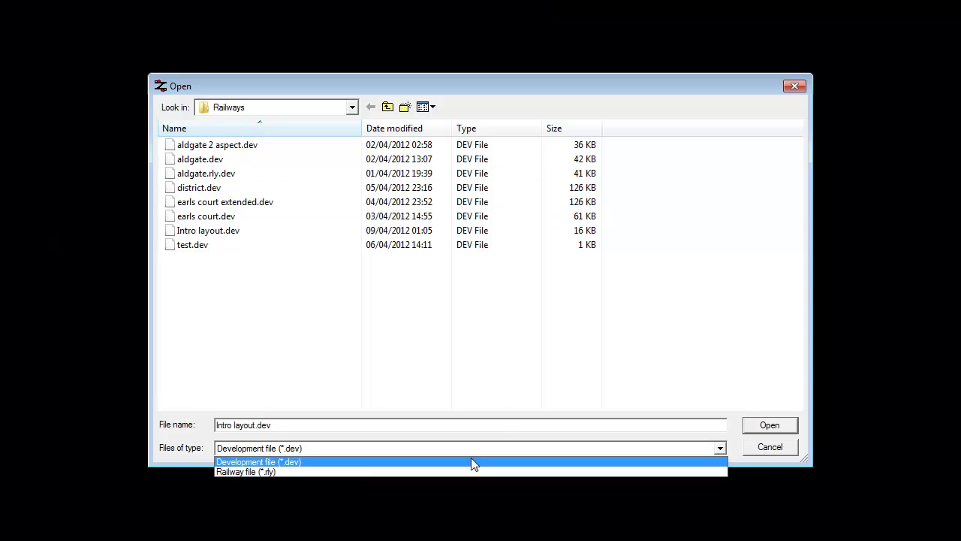
left_click(310, 474)
left_click(225, 232)
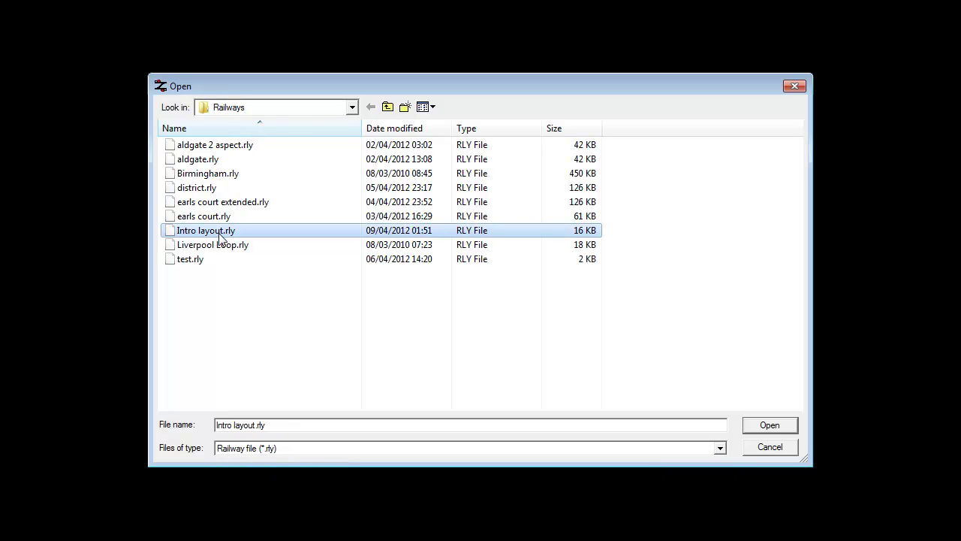
left_click(770, 424)
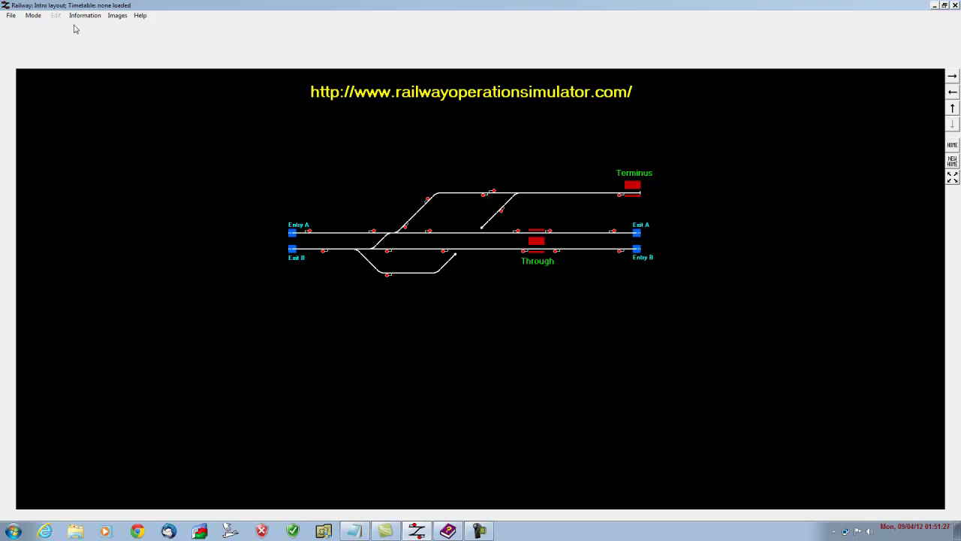
Step: Start creating a new timetable for the loaded railway
left_click(39, 17)
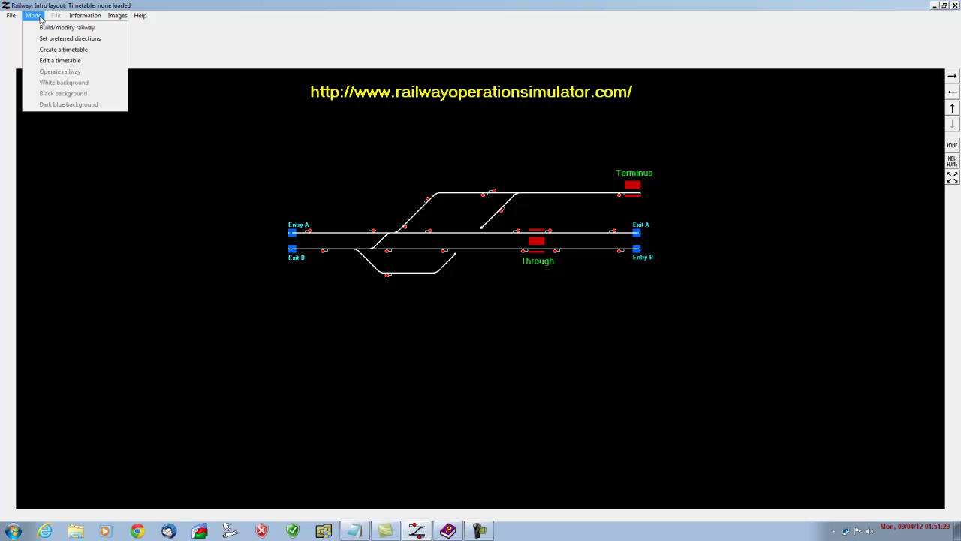
left_click(39, 18)
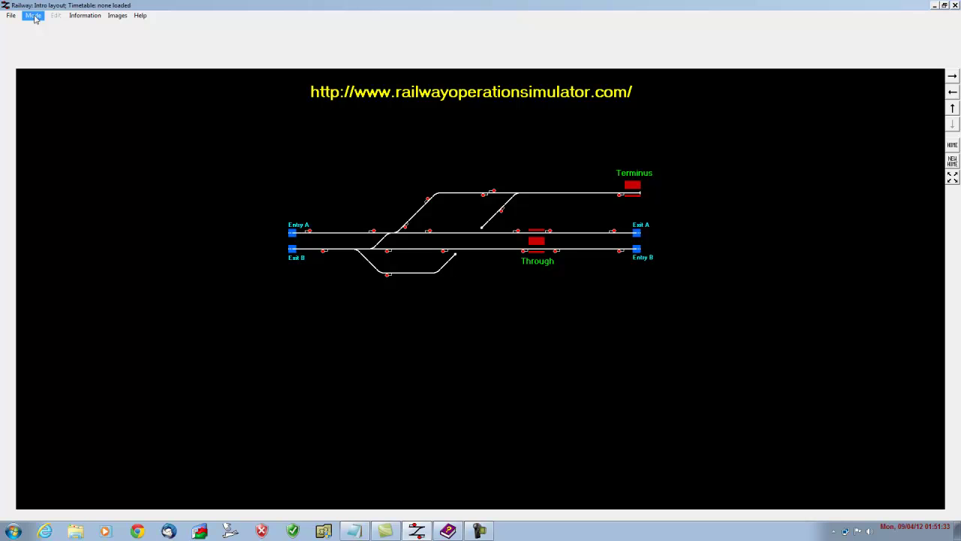
left_click(34, 18)
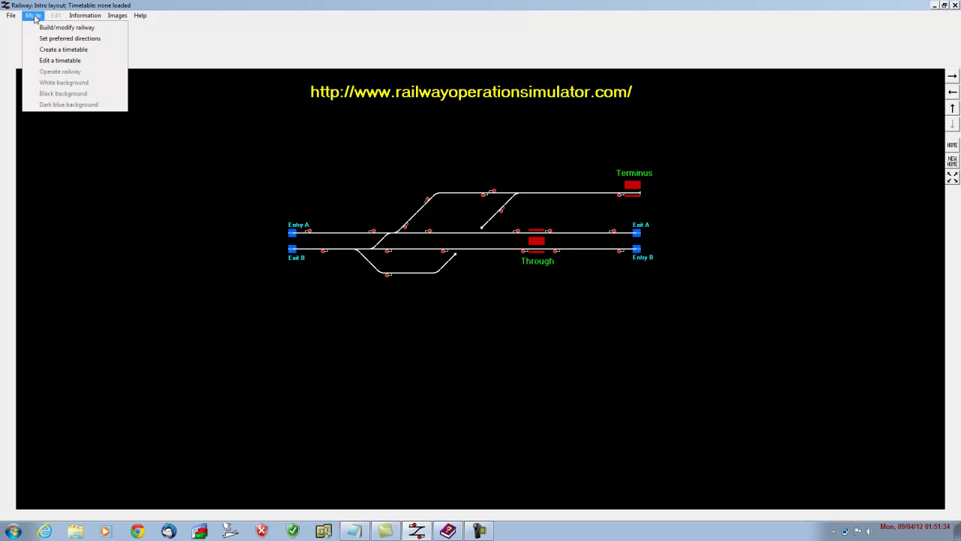
left_click(57, 51)
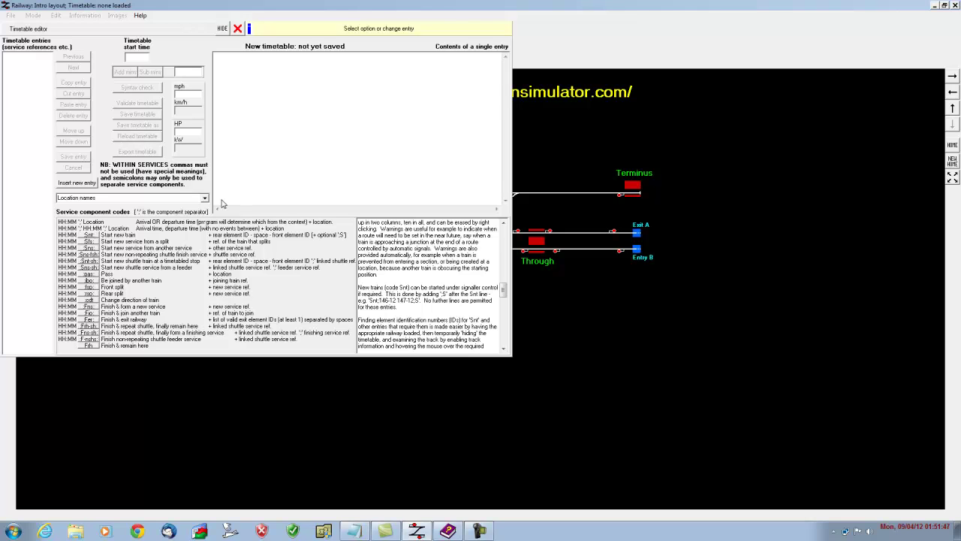
Step: Hide the timetable editor, enable track information, and inspect the track elements at Entry A and Exit B
left_click(225, 30)
left_click(81, 15)
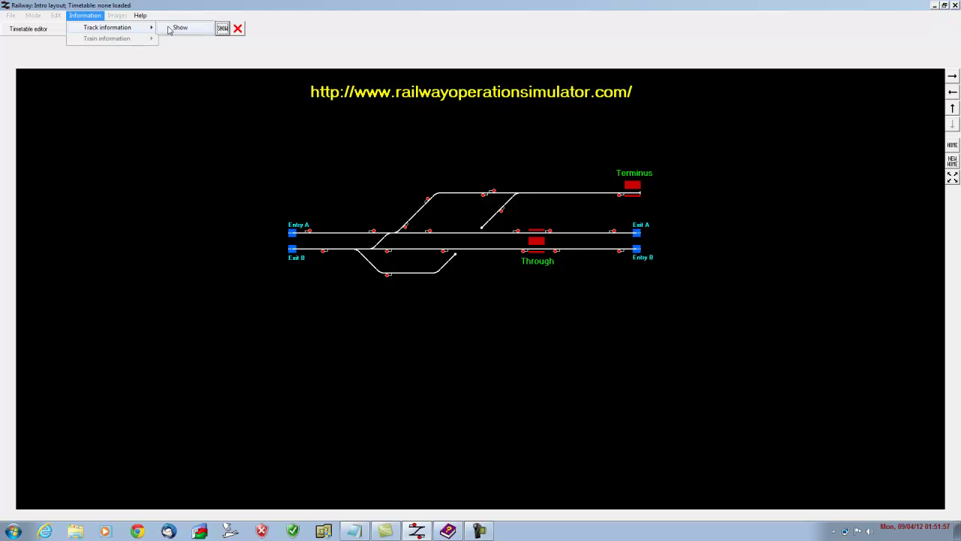
left_click(177, 30)
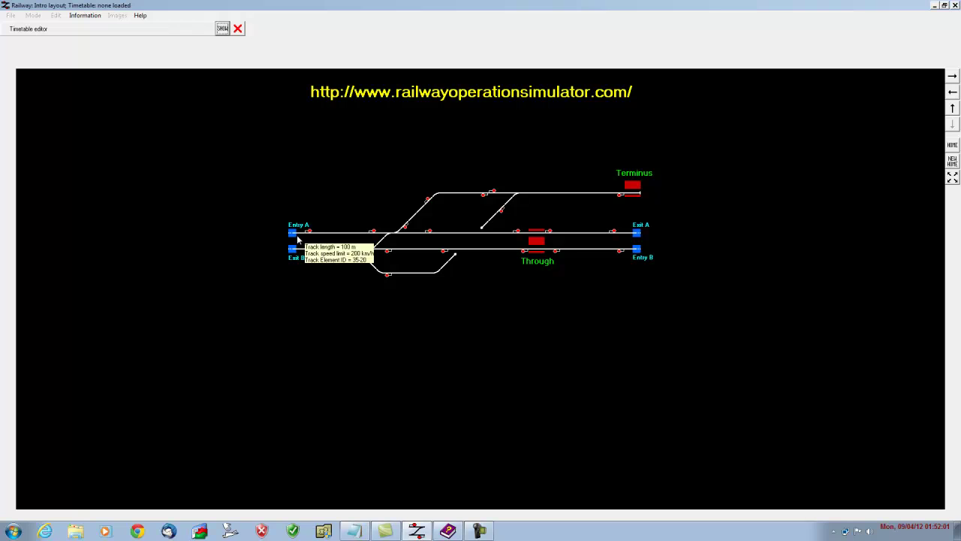
mouse_move(293, 233)
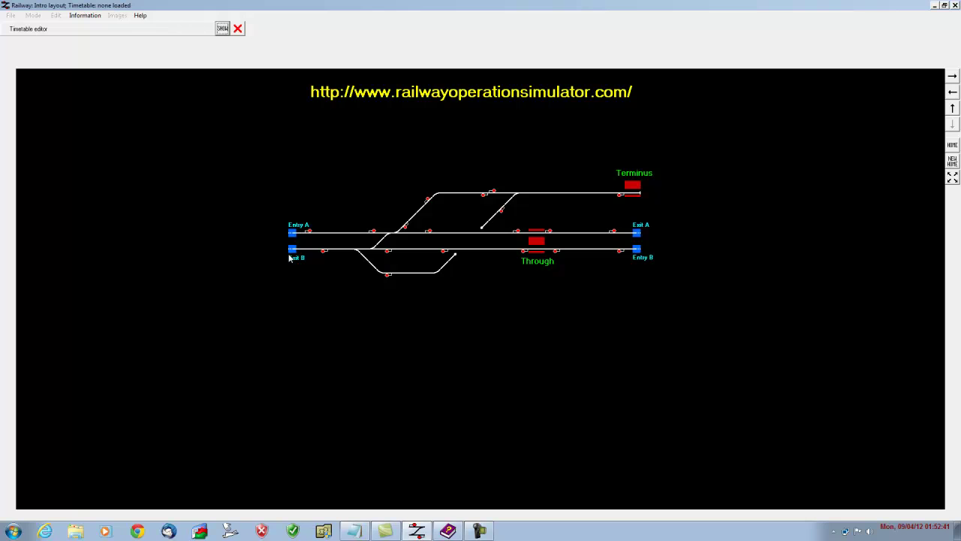
mouse_move(290, 255)
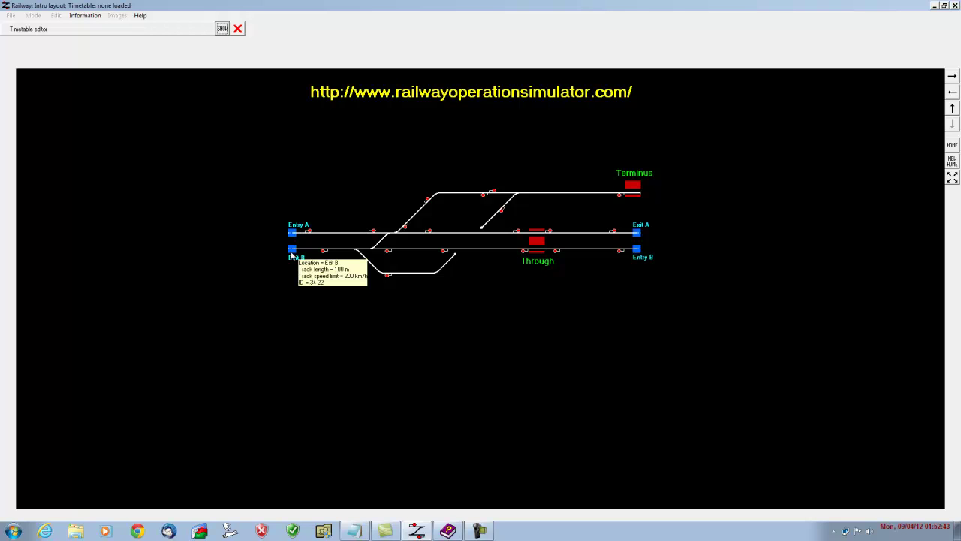
Step: Bring back the timetable editor and save a timetable start time entry of 06:00
left_click(222, 29)
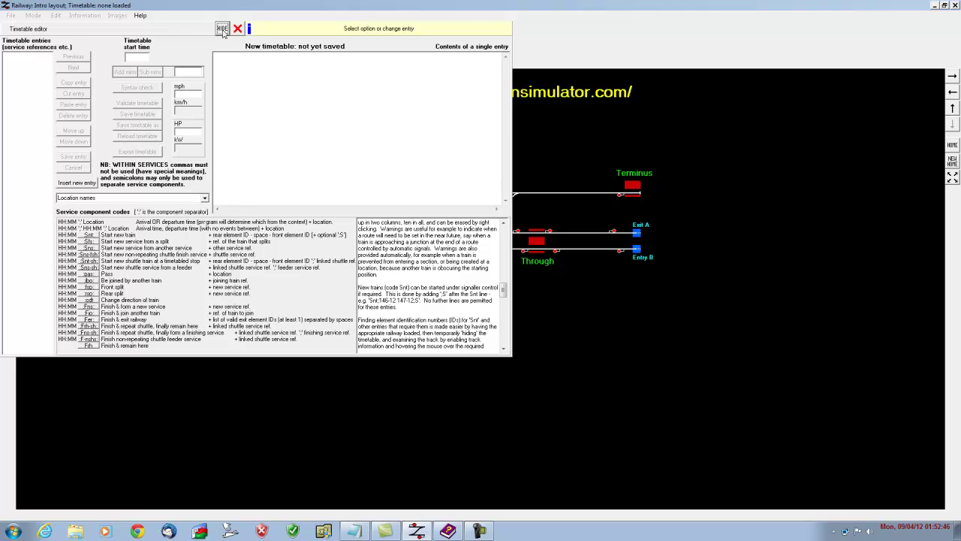
left_click(252, 91)
type("08")
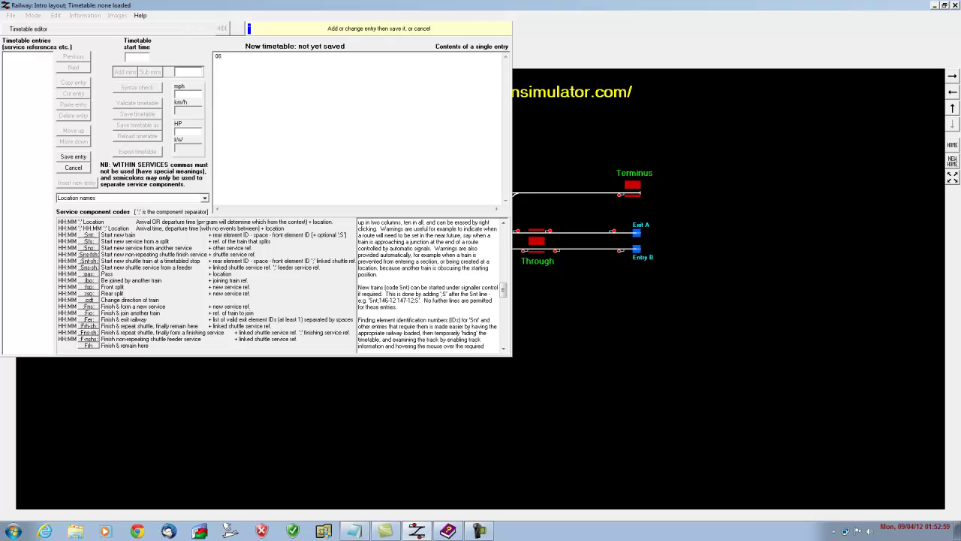
type(":00")
left_click(63, 158)
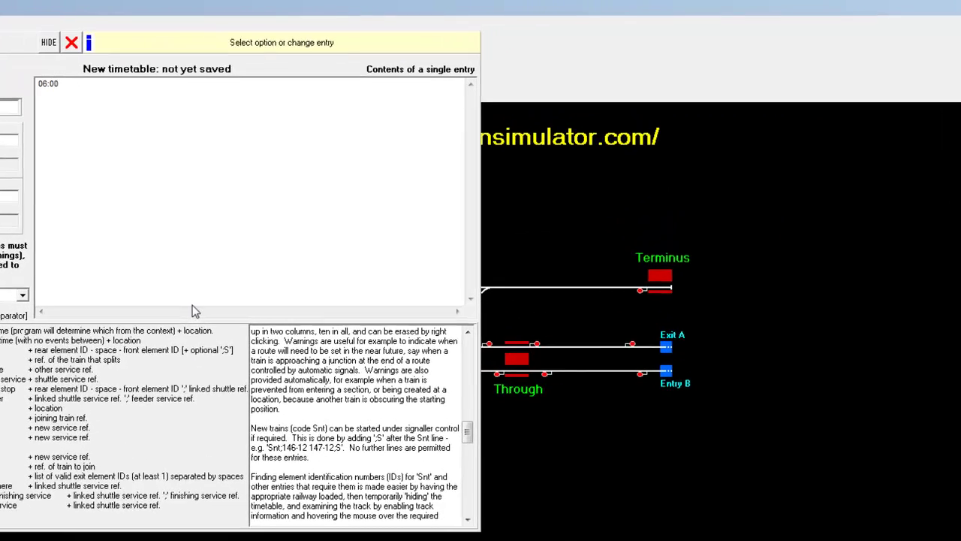
Step: Consult timetable.txt in Notepad, and with the timetable editor temporarily hidden, examine the track information at the entries, exits and Terminus
key("alt+Tab")
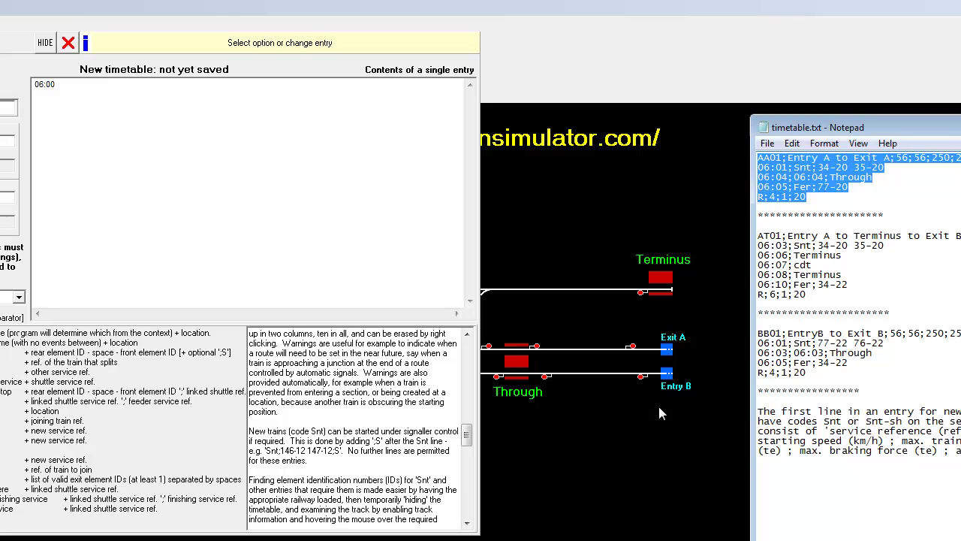
left_click(912, 200)
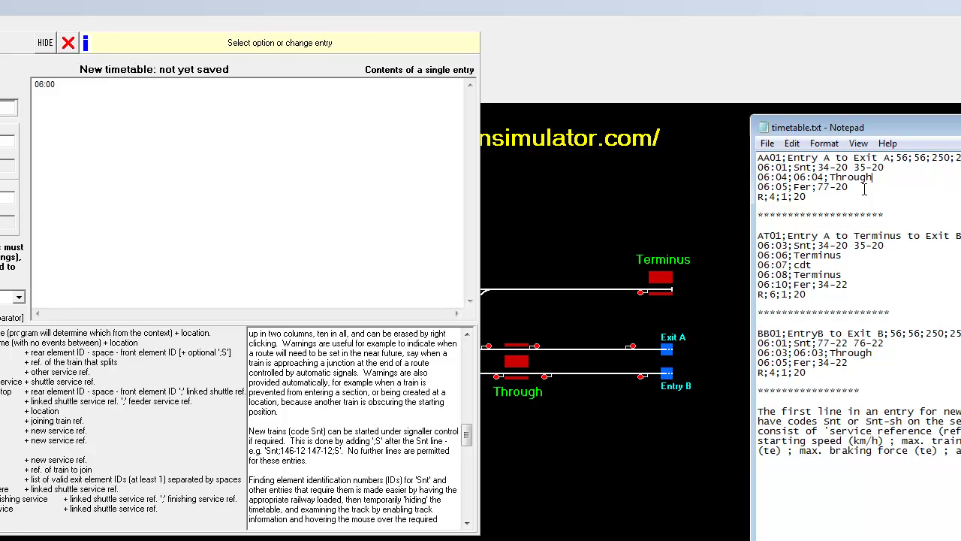
left_click(47, 43)
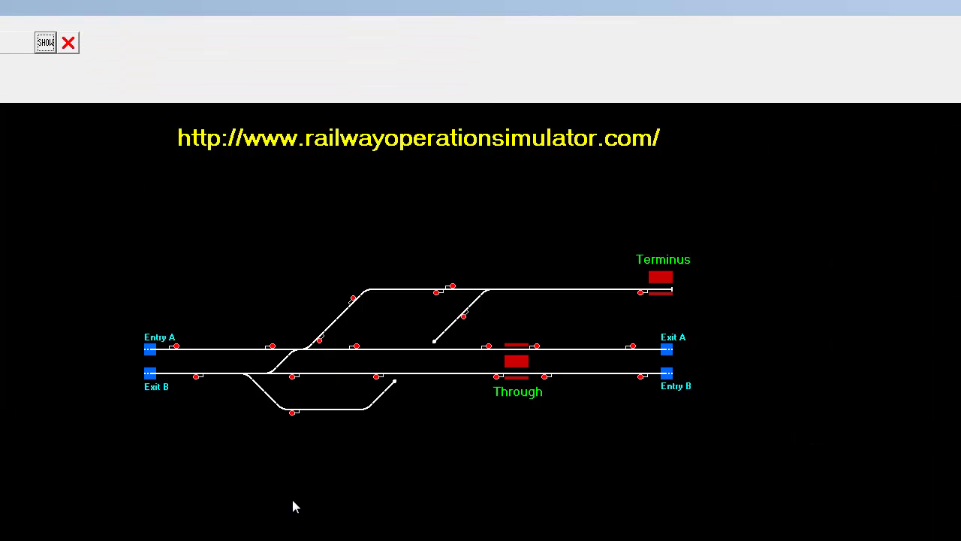
mouse_move(147, 352)
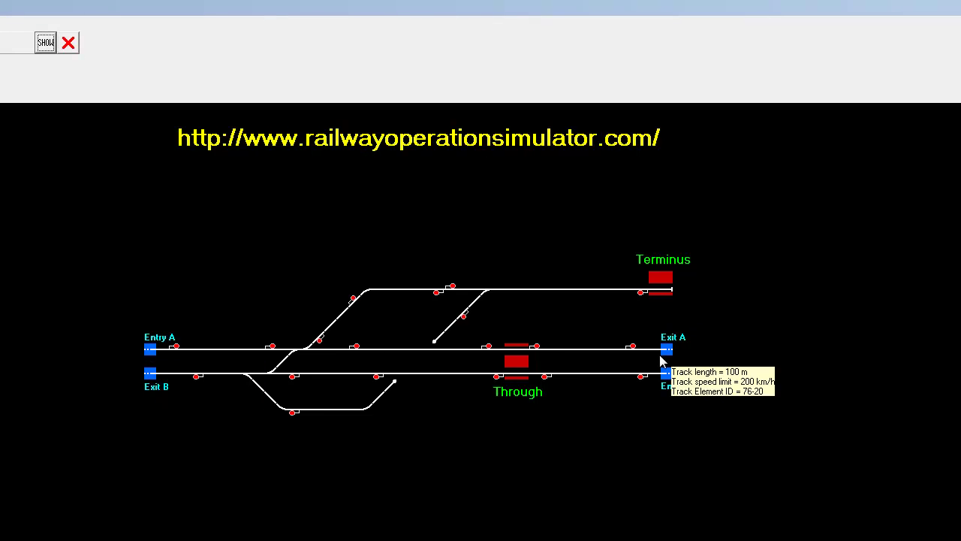
mouse_move(666, 361)
mouse_move(671, 378)
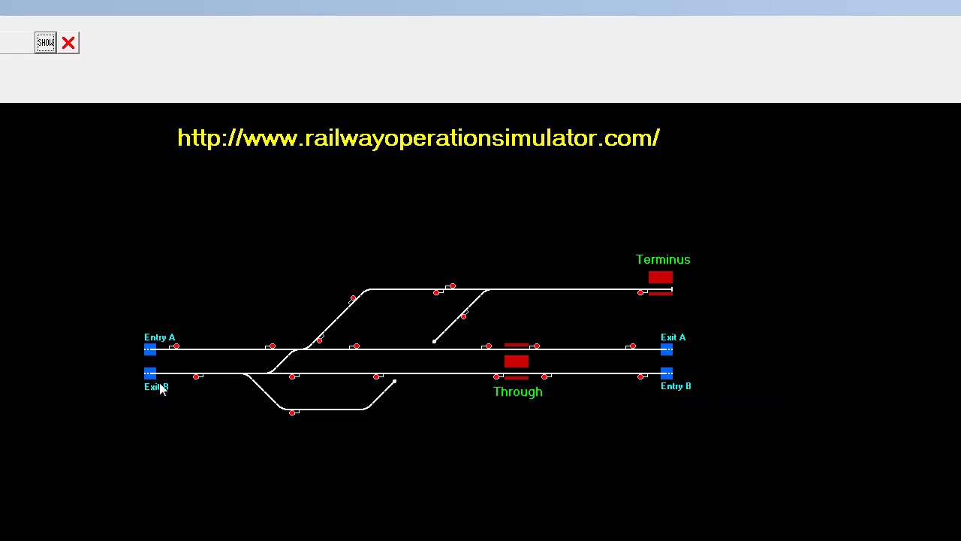
mouse_move(667, 299)
mouse_move(149, 383)
left_click(46, 43)
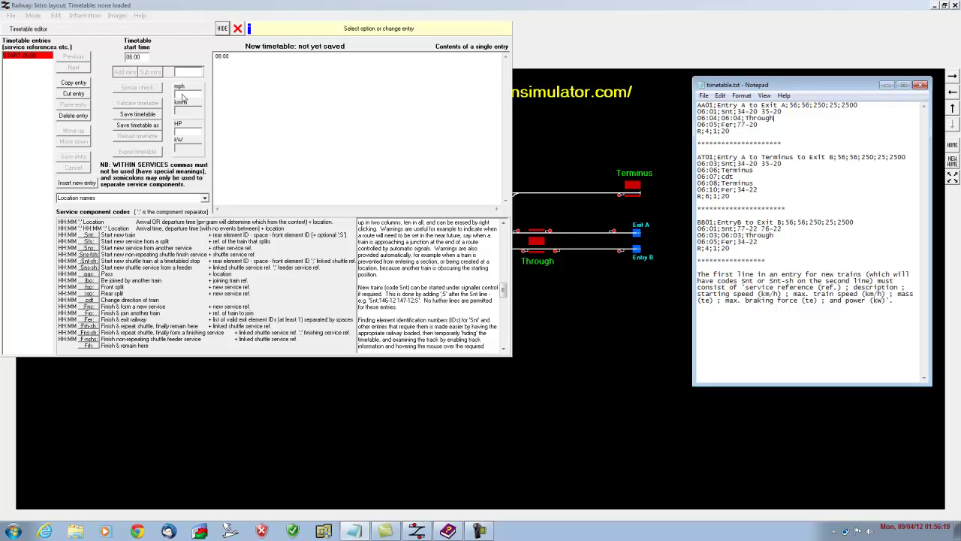
Step: Convert 125 mph to km/h with the timetable editor's speed converter
left_click(181, 97)
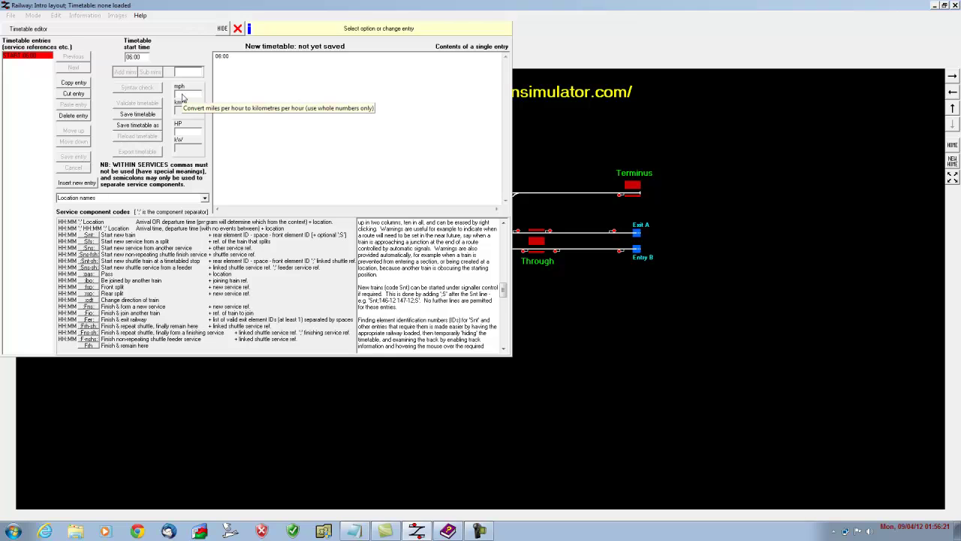
type("13")
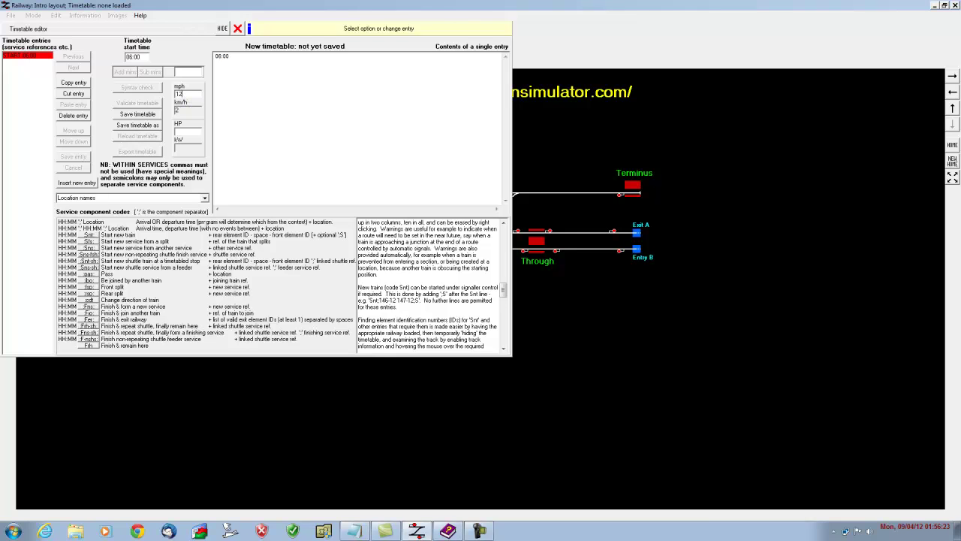
type("5")
Step: Review the service entries in timetable.txt in Notepad against the track layout, with the timetable editor temporarily hidden
left_click(353, 531)
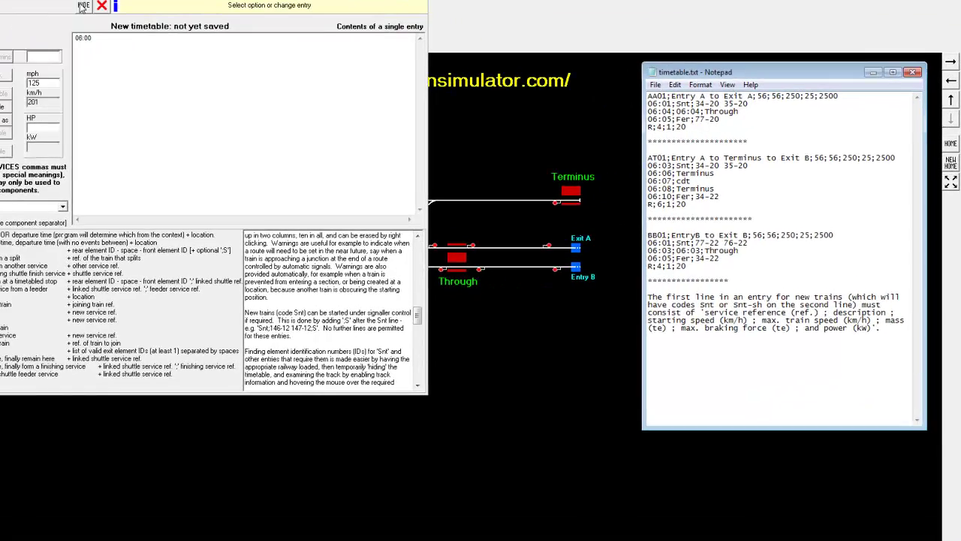
left_click(83, 6)
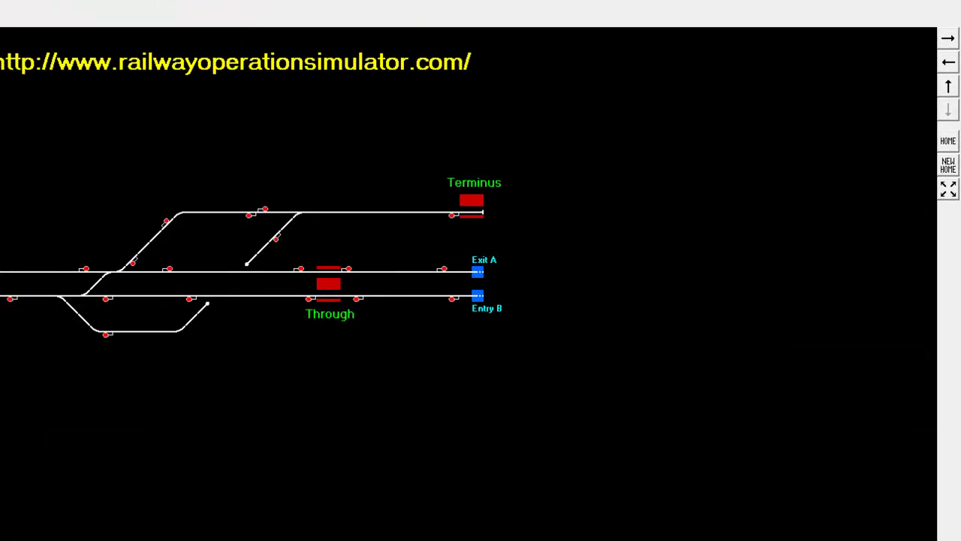
key("alt+Tab")
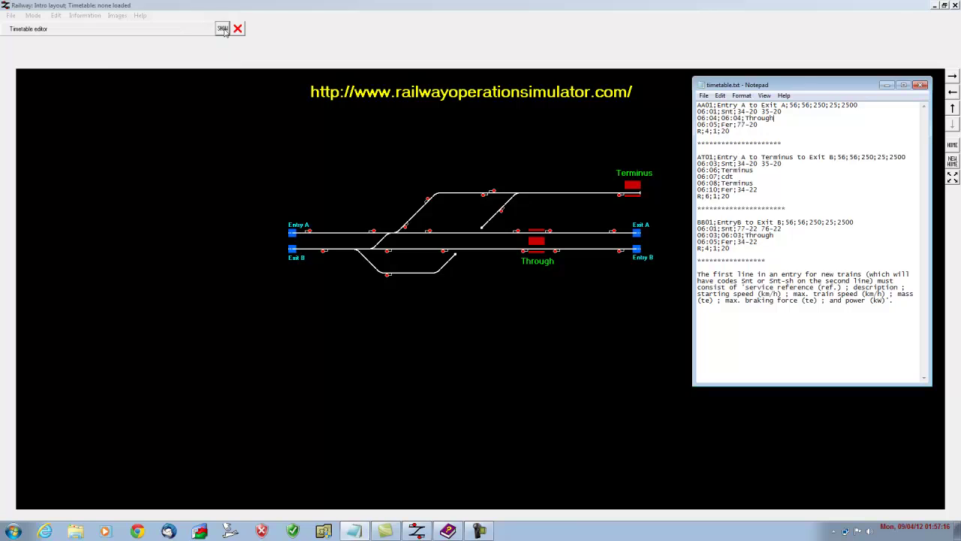
left_click(223, 30)
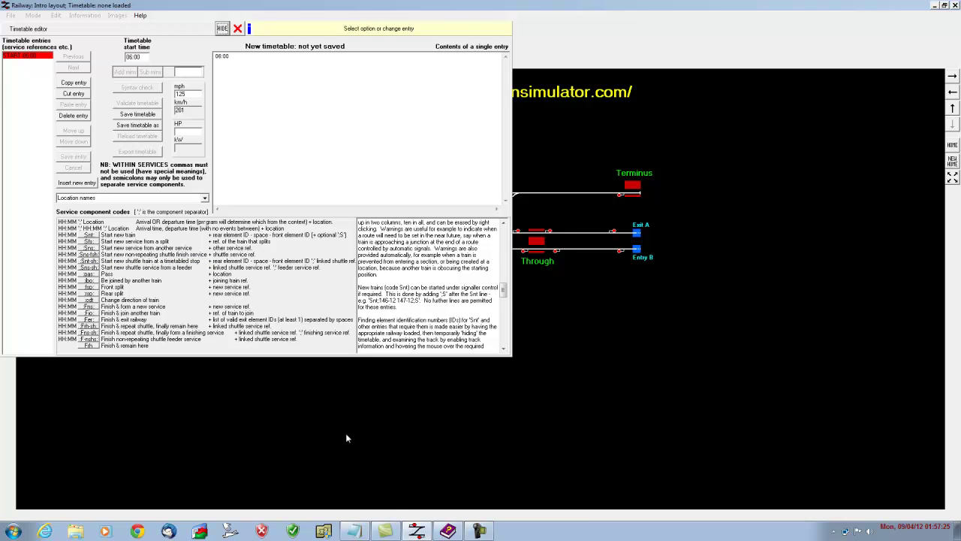
Step: Review the AA01 service lines in timetable.txt in Notepad against the track layout, with the timetable editor temporarily hidden
left_click(364, 531)
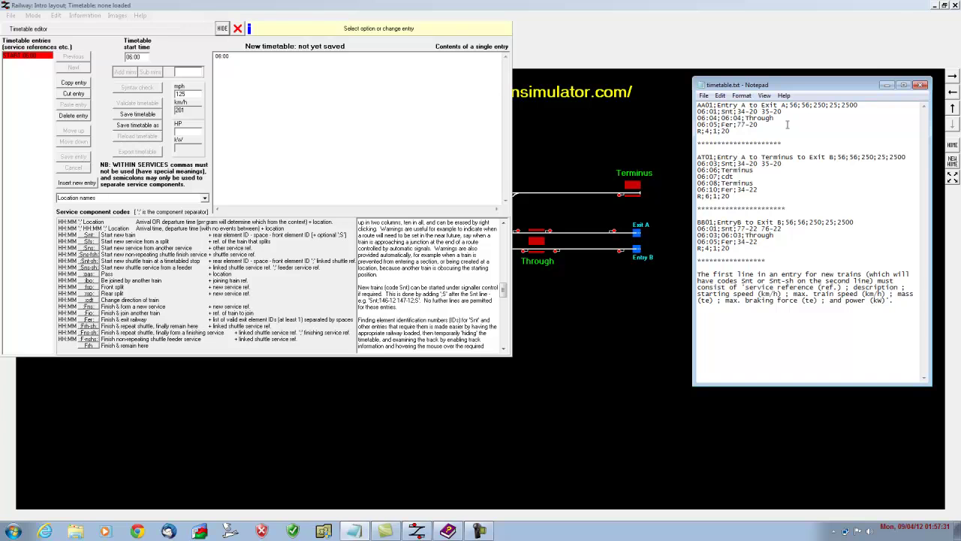
left_click(222, 29)
left_click(349, 532)
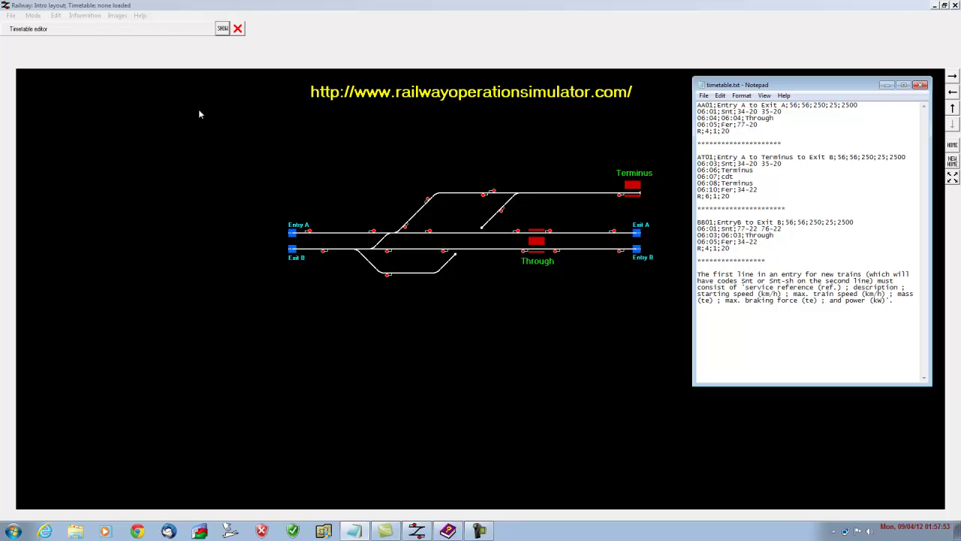
left_click(222, 30)
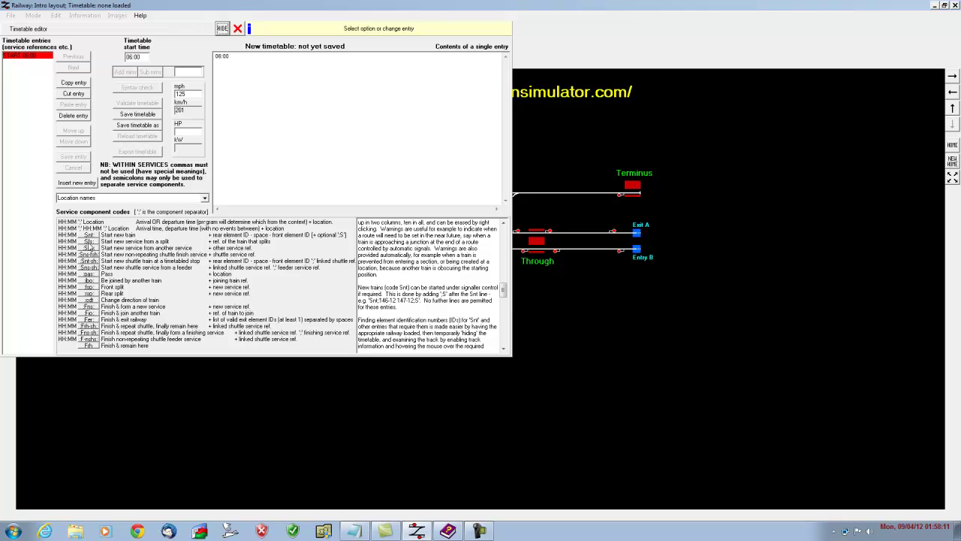
Step: Try adding the Snt start-new-train code to the start time entry, and remove the added text again
left_click(237, 63)
left_click(237, 63)
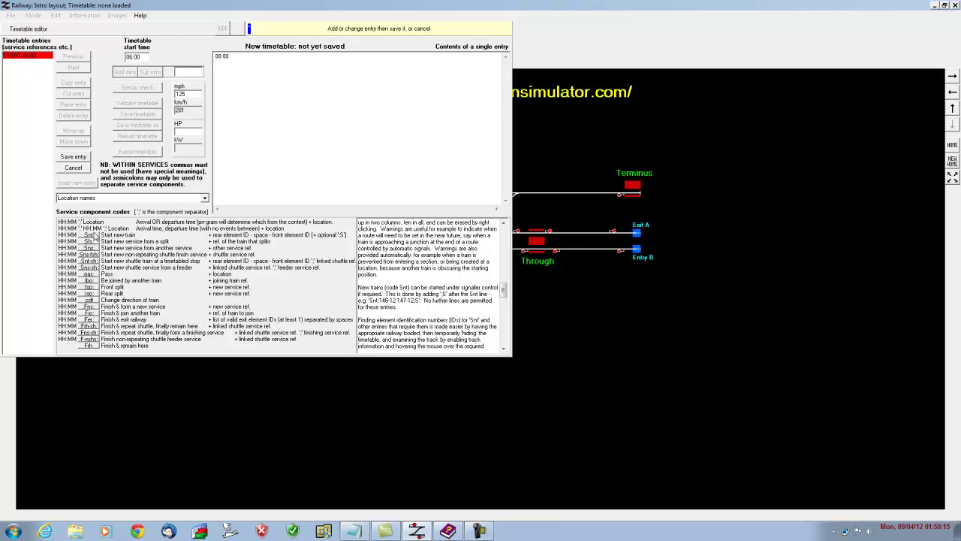
left_click(96, 235)
key("BackSpace")
key("BackSpace")
key("BackSpace")
key("BackSpace")
Step: Copy the complete AA01 service, Entry A to Exit A, including its R;4;1;20 line, from timetable.txt in Notepad
left_click(366, 532)
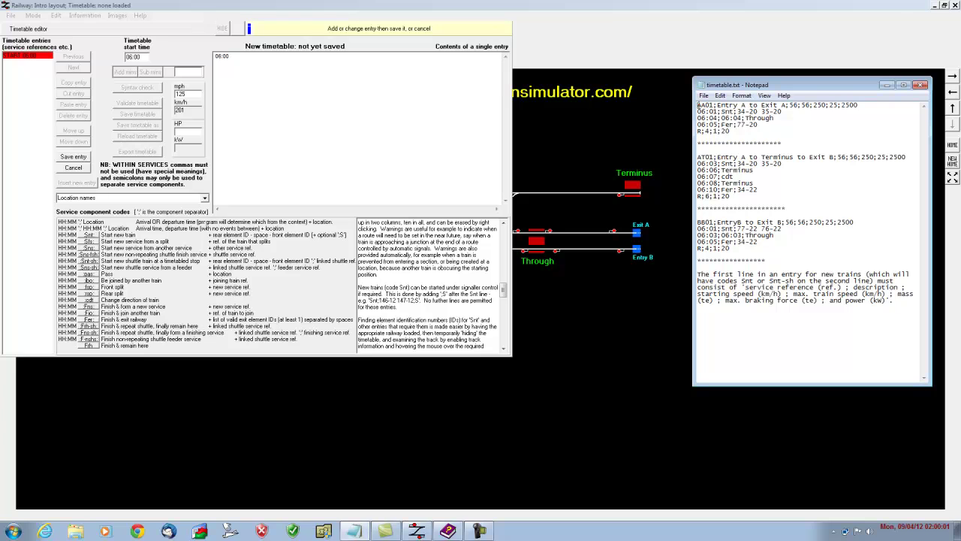
left_click_drag(700, 105, 730, 131)
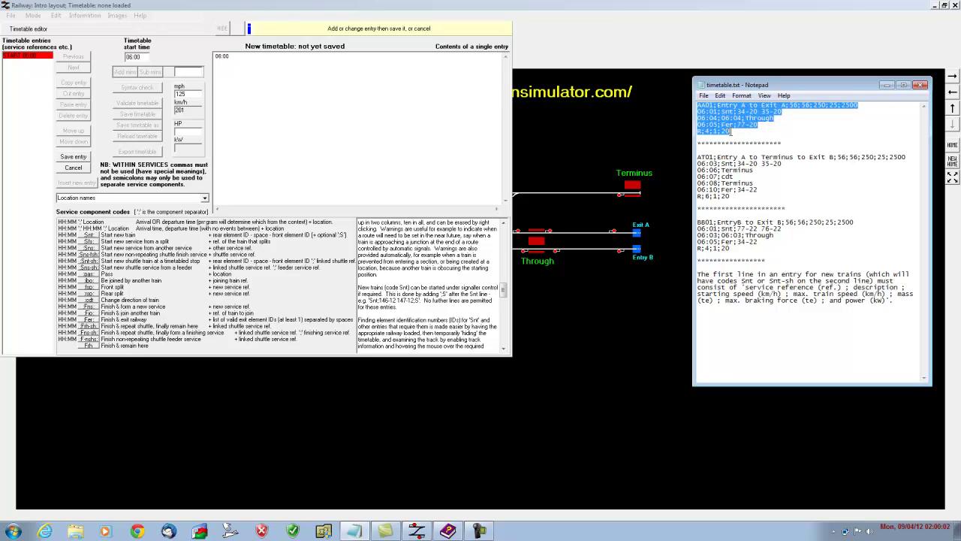
right_click(728, 111)
left_click(759, 147)
Step: Save the start time entry, and insert and save a new timetable entry containing the copied AA01 service
left_click(80, 158)
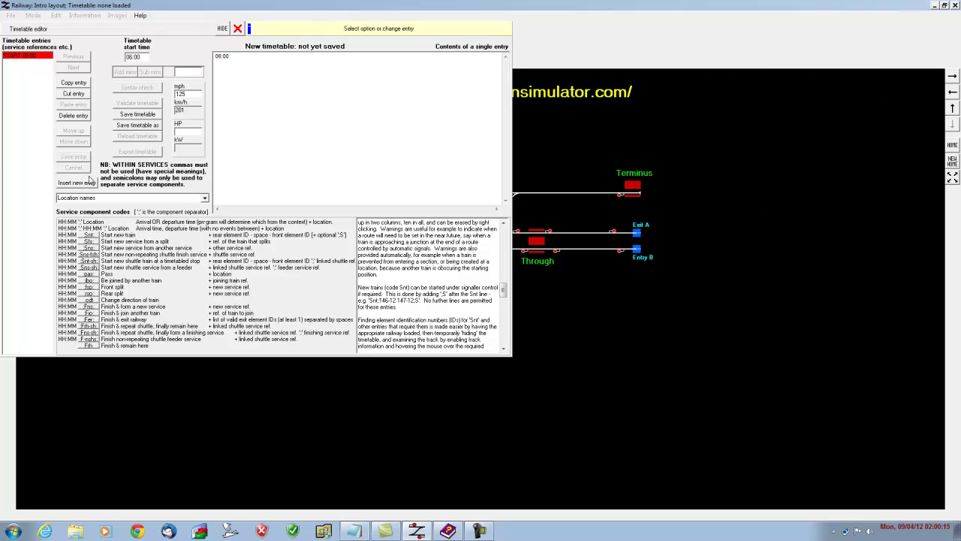
left_click(84, 184)
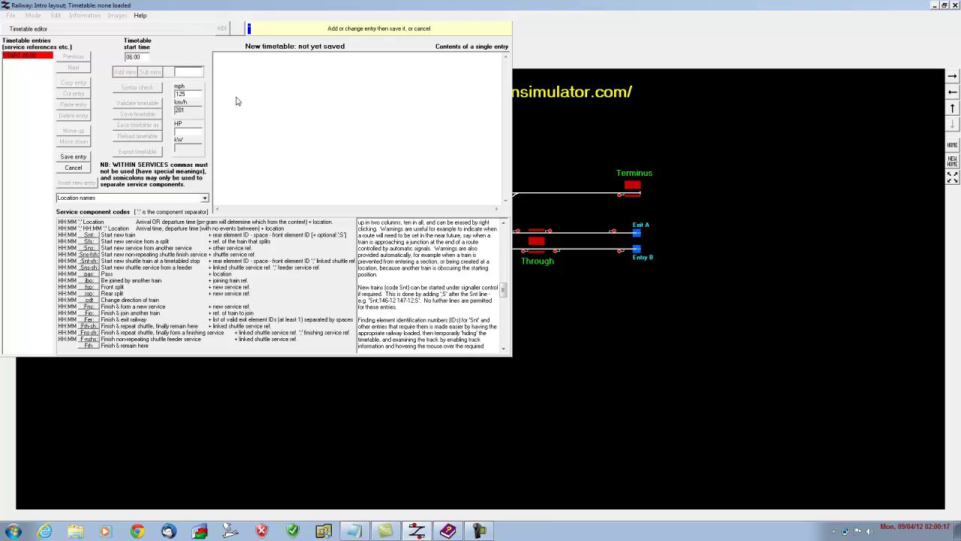
right_click(236, 102)
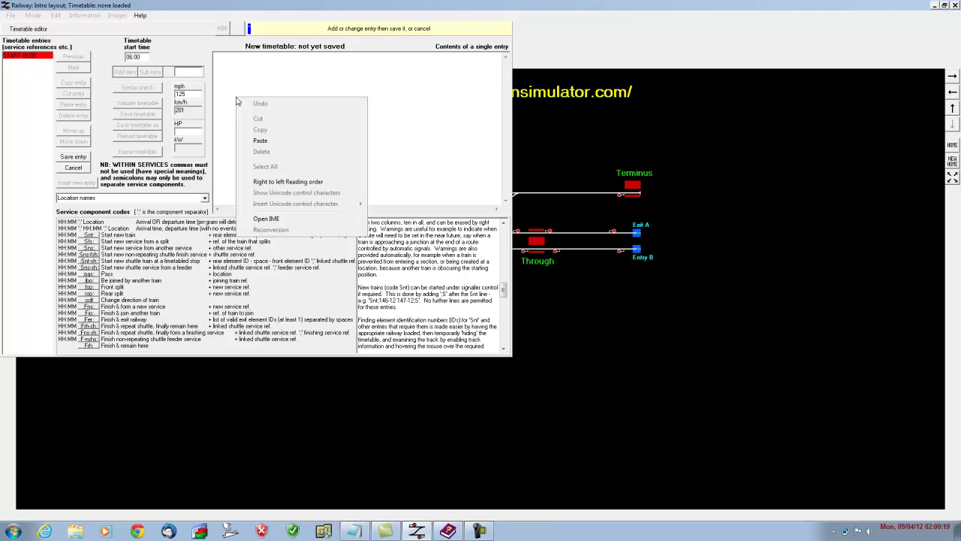
left_click(267, 142)
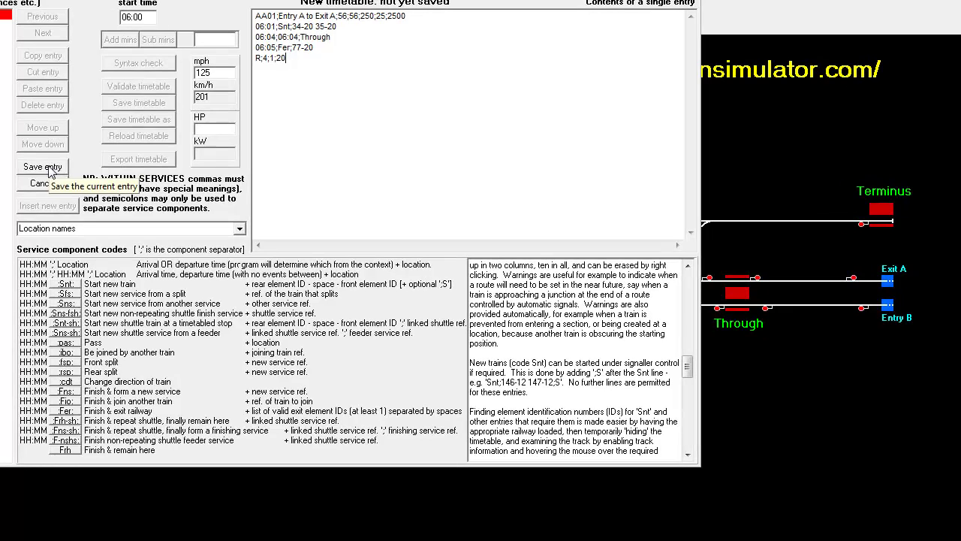
left_click(62, 166)
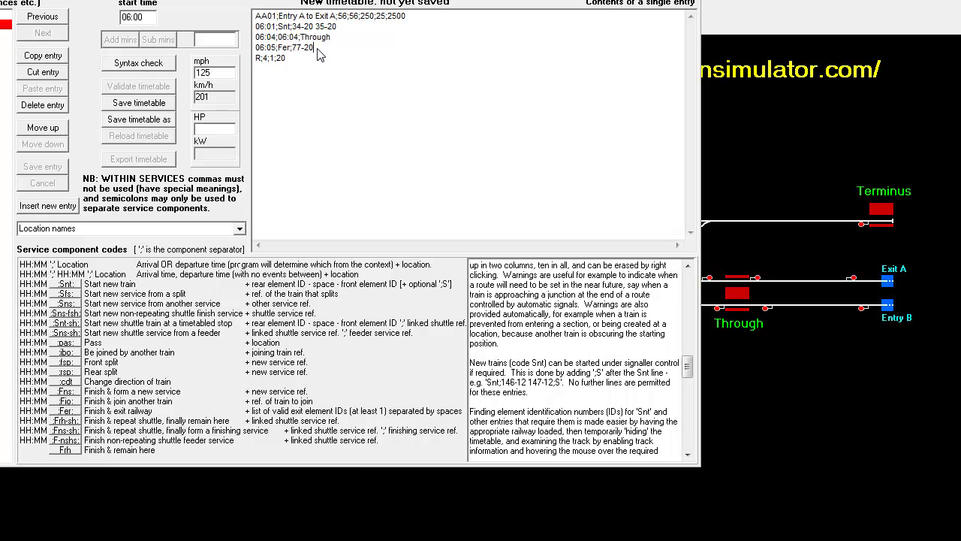
Step: Test the syntax check with a doubled semicolon after 06:05 in the AA01 entry, and save the entry with the extra semicolon removed
left_click(277, 48)
type(";")
left_click(45, 168)
left_click(139, 65)
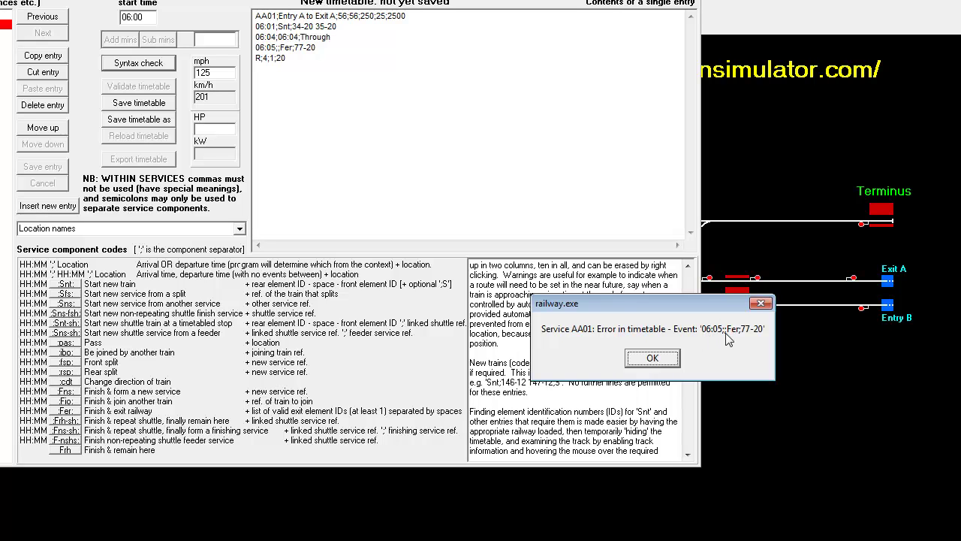
left_click(651, 359)
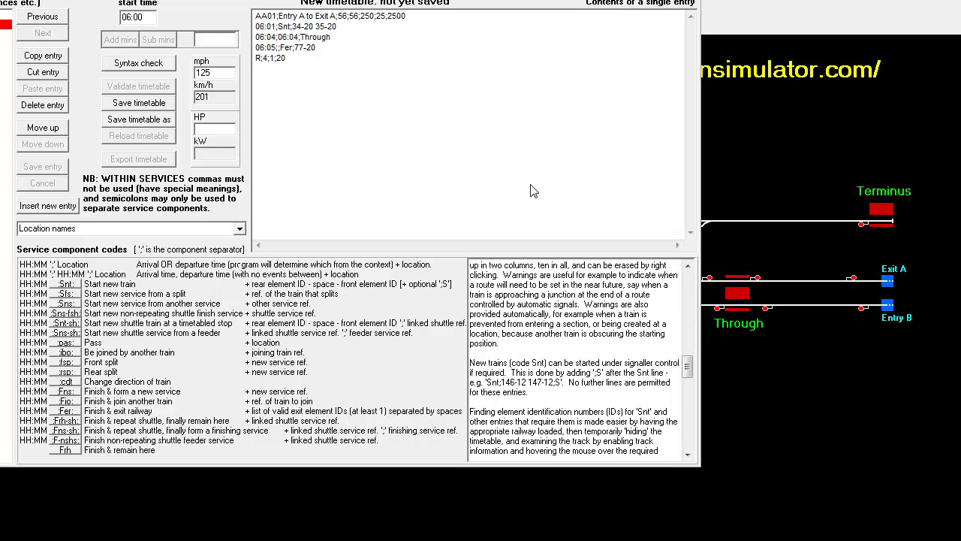
left_click(278, 48)
key("BackSpace")
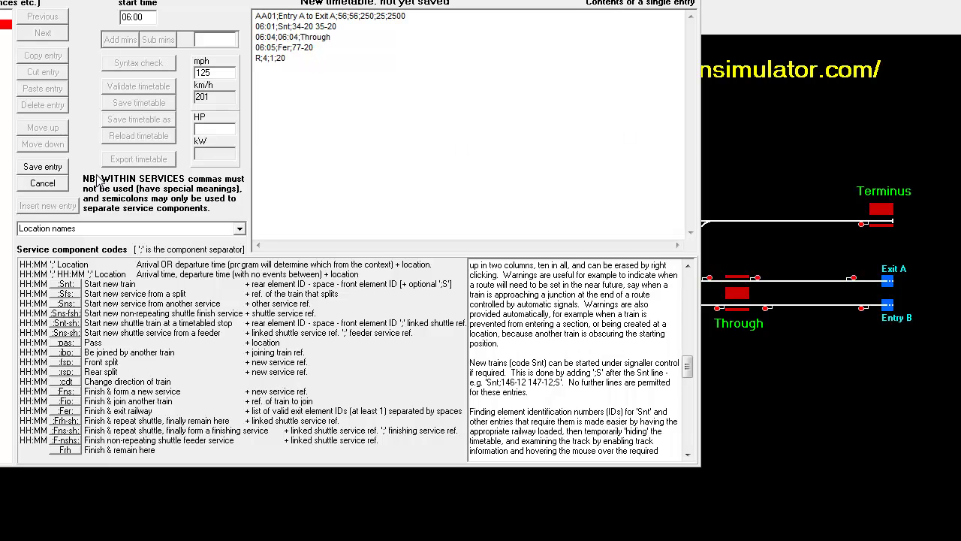
left_click(53, 171)
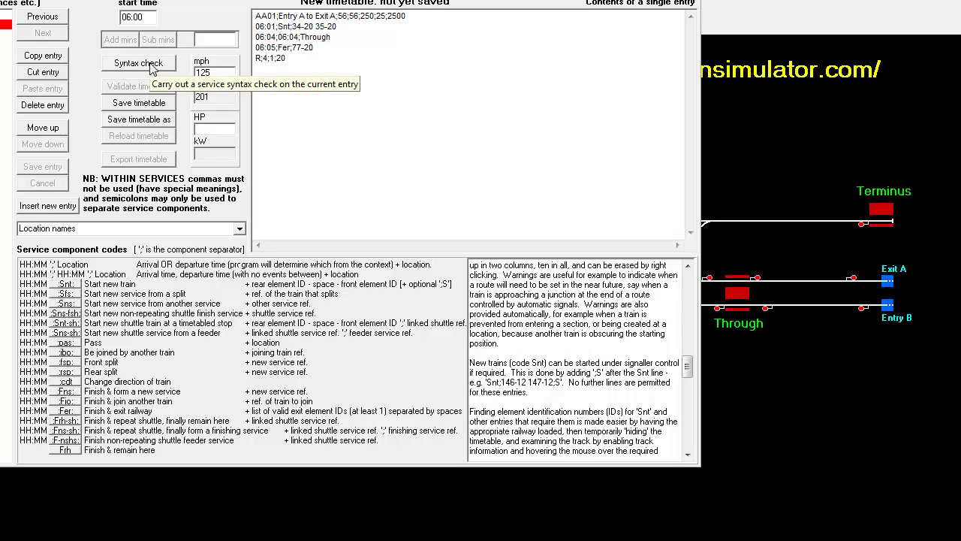
Step: Run a syntax check on the AA01 entry and save the timetable as intro layout.ttb in Program timetables, replacing the existing file
left_click(153, 65)
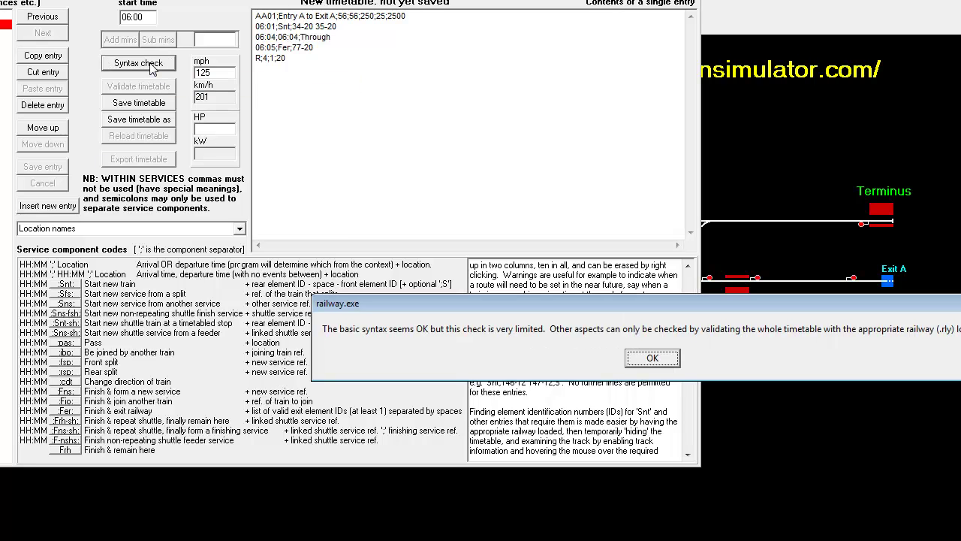
left_click(652, 360)
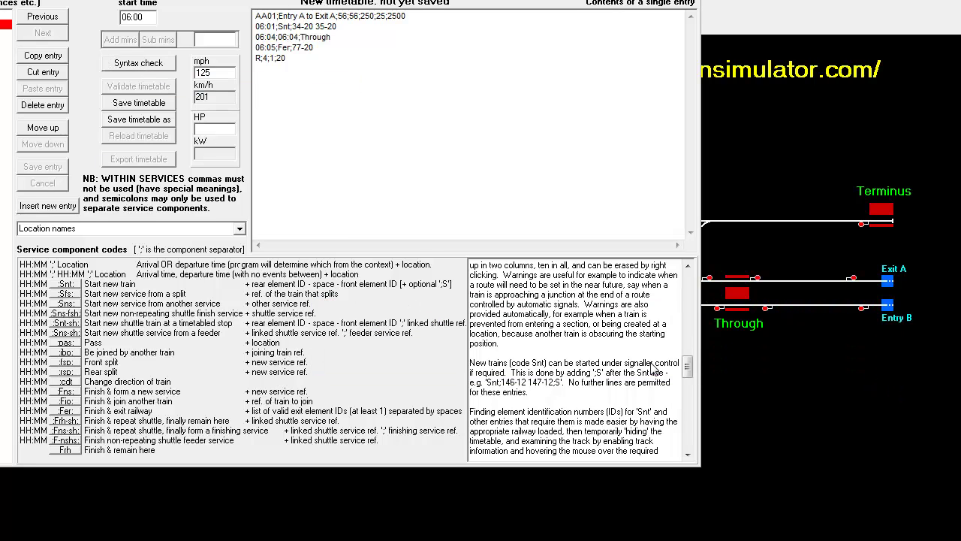
left_click(140, 120)
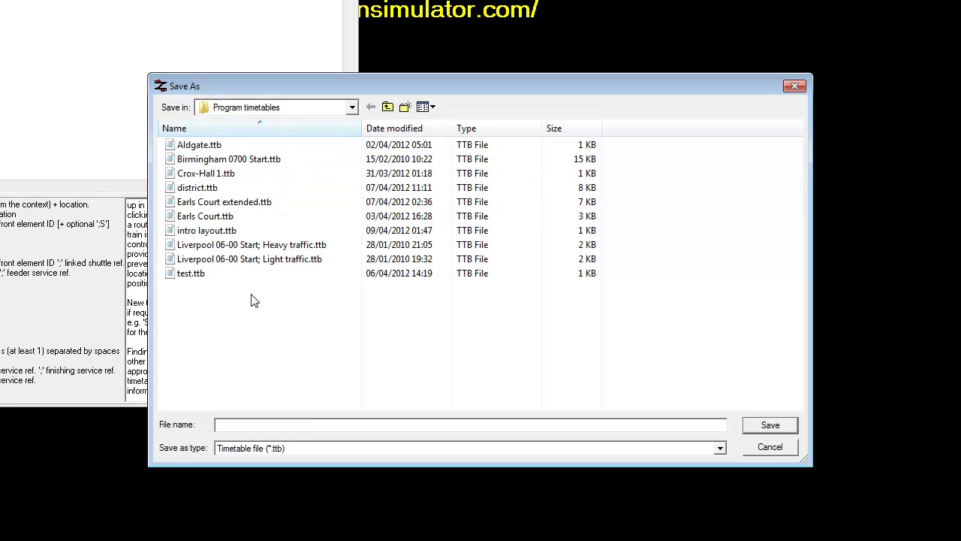
left_click(215, 233)
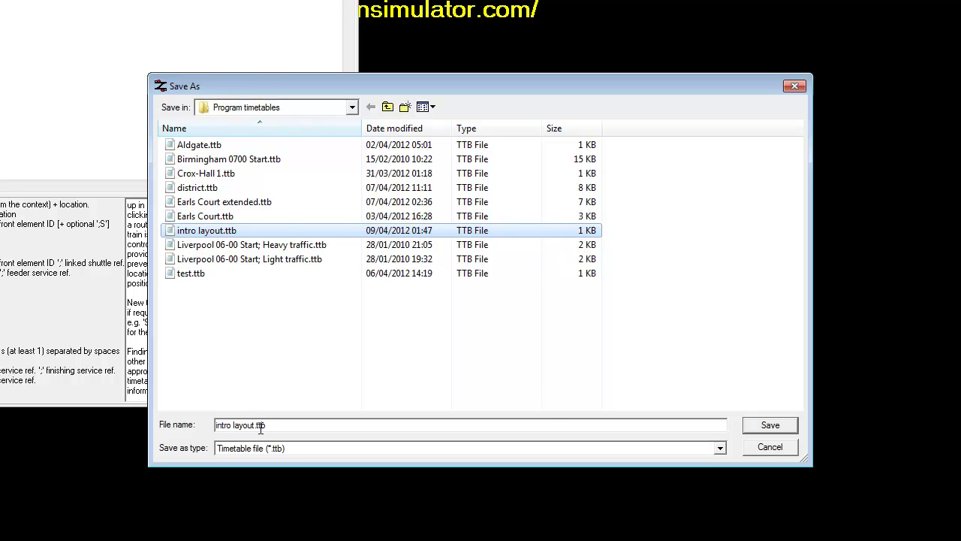
left_click(772, 426)
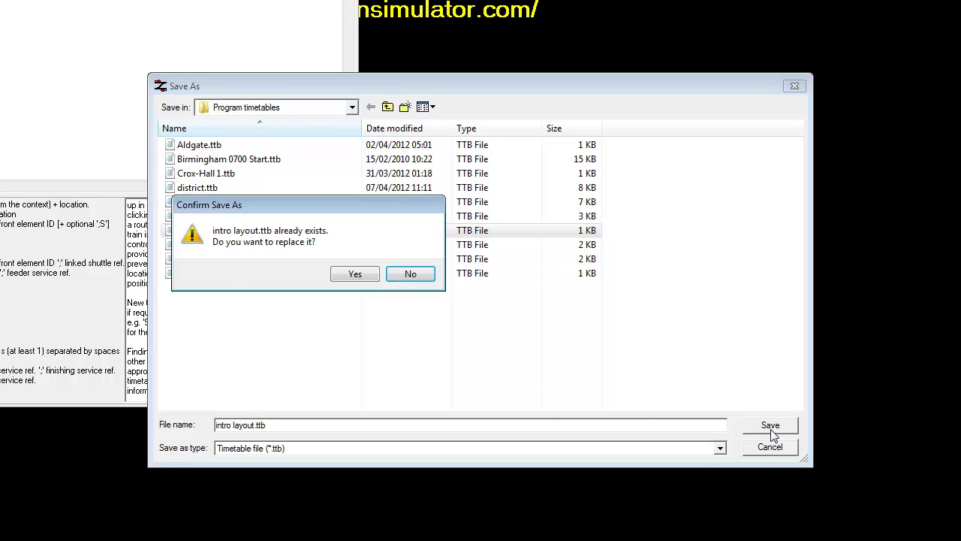
left_click(356, 274)
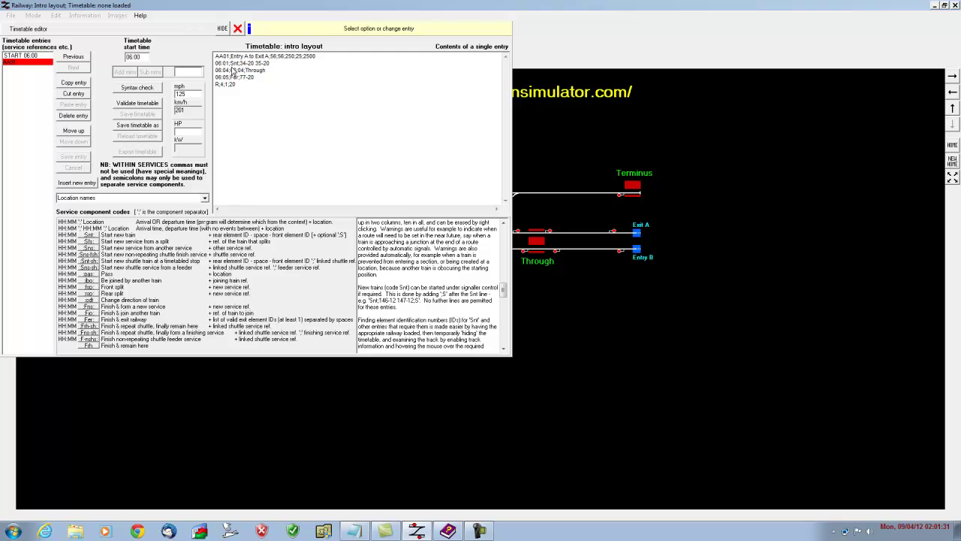
Step: Copy the complete BB01 service, Entry B to Exit B, including its R;4;1;20 line, from timetable.txt in Notepad
left_click(383, 529)
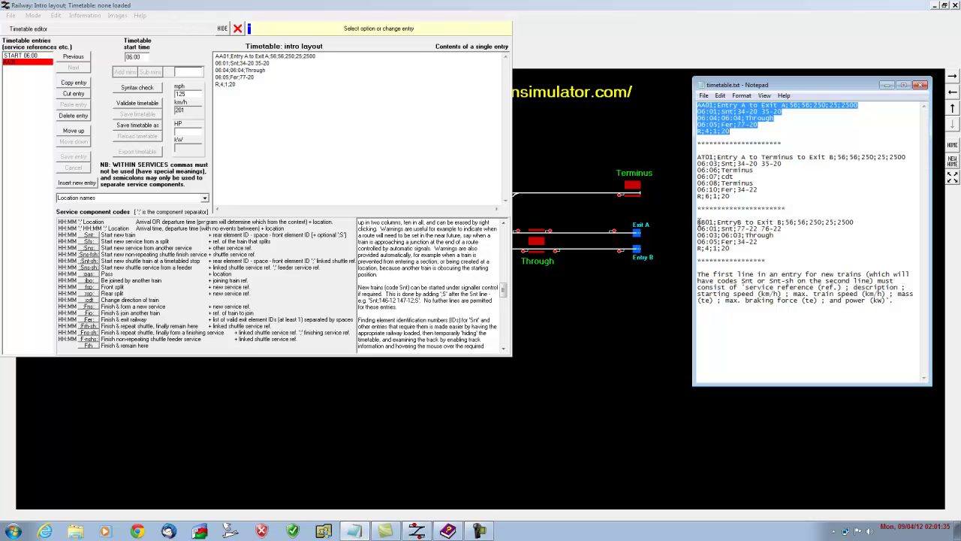
left_click_drag(699, 222, 732, 250)
key("ctrl+c")
right_click(725, 233)
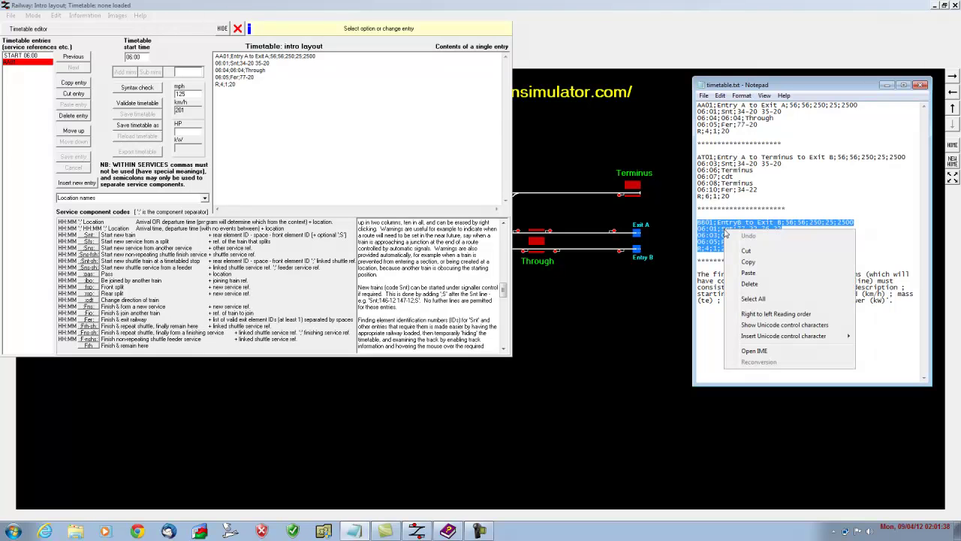
left_click(757, 262)
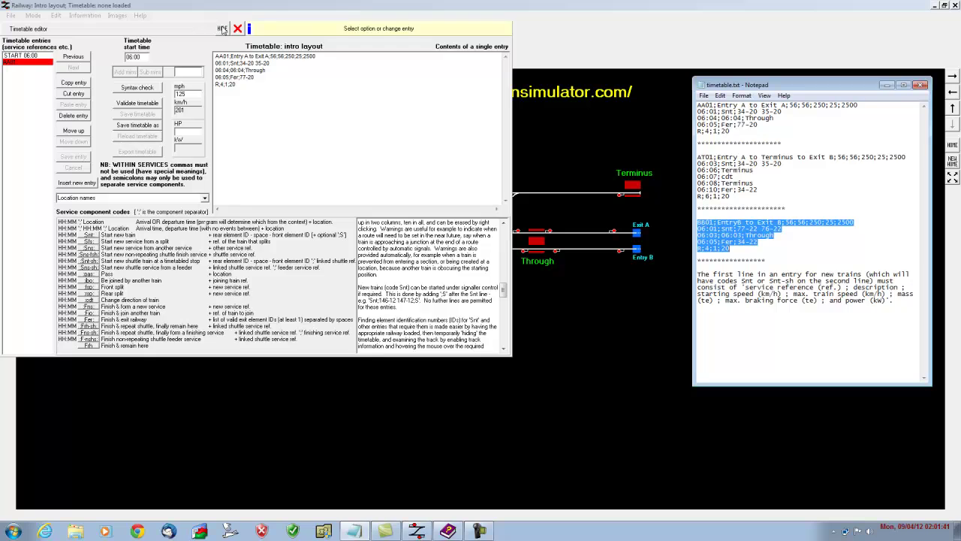
Step: Review the BB01 service lines in timetable.txt against the track layout with the timetable editor temporarily hidden
left_click(222, 29)
left_click(359, 531)
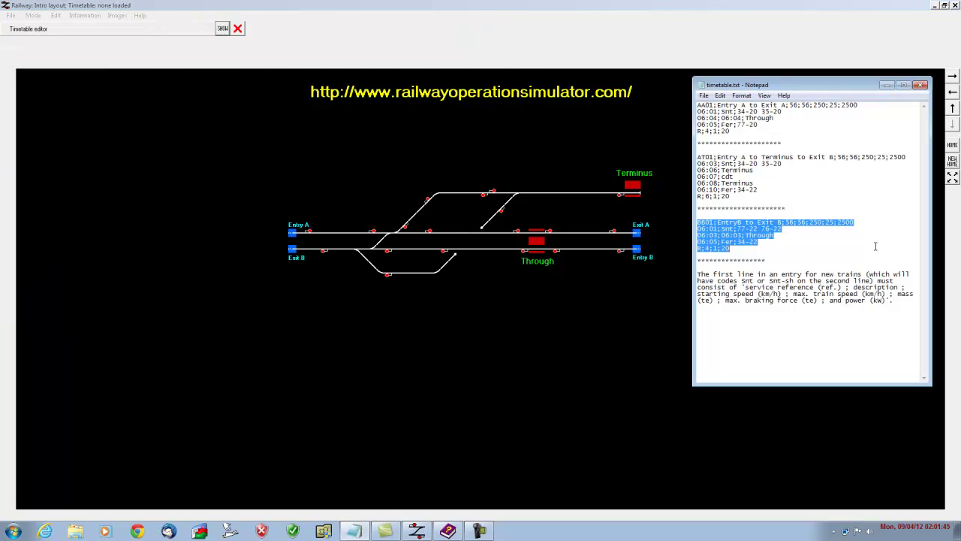
left_click(771, 255)
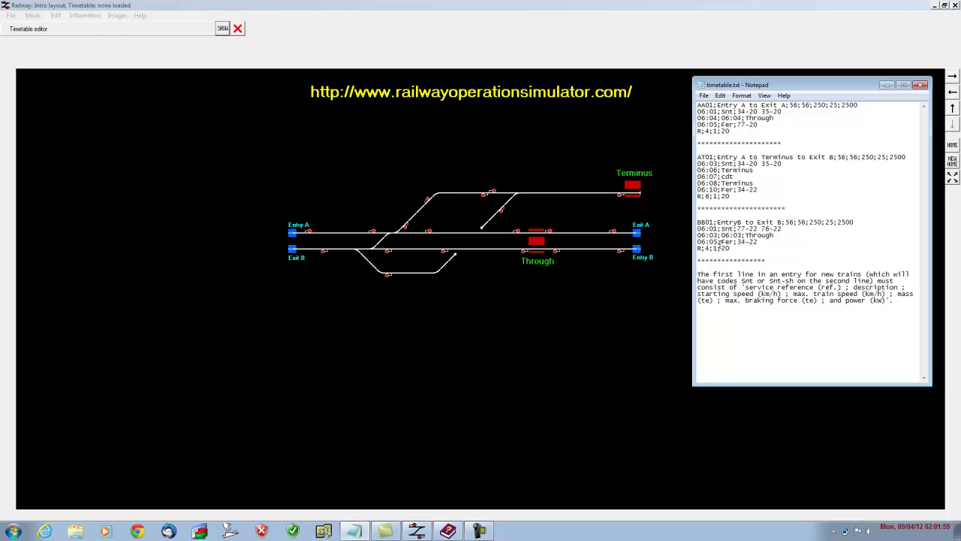
left_click(225, 31)
left_click(224, 30)
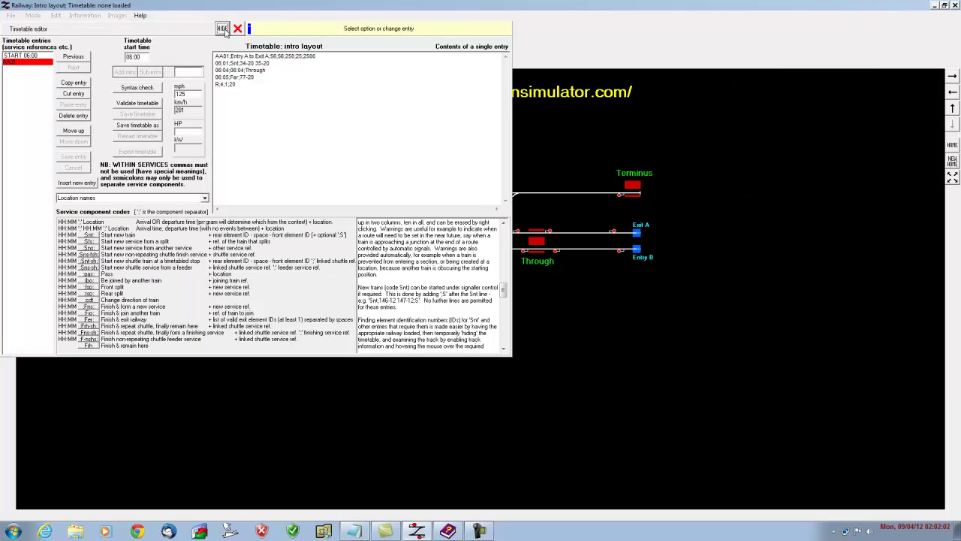
Step: Insert and save a new timetable entry containing the copied BB01 service, and run a syntax check on it
left_click(79, 184)
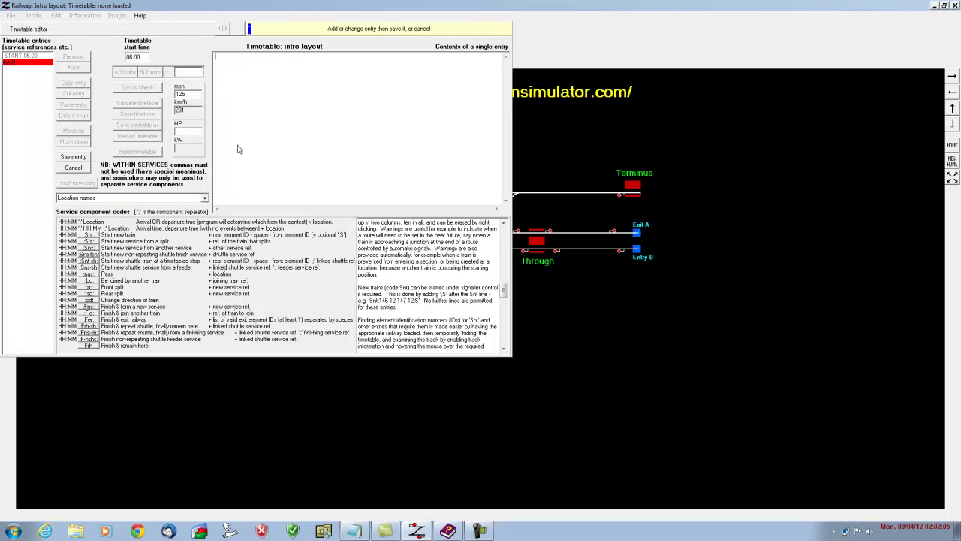
right_click(257, 120)
left_click(295, 172)
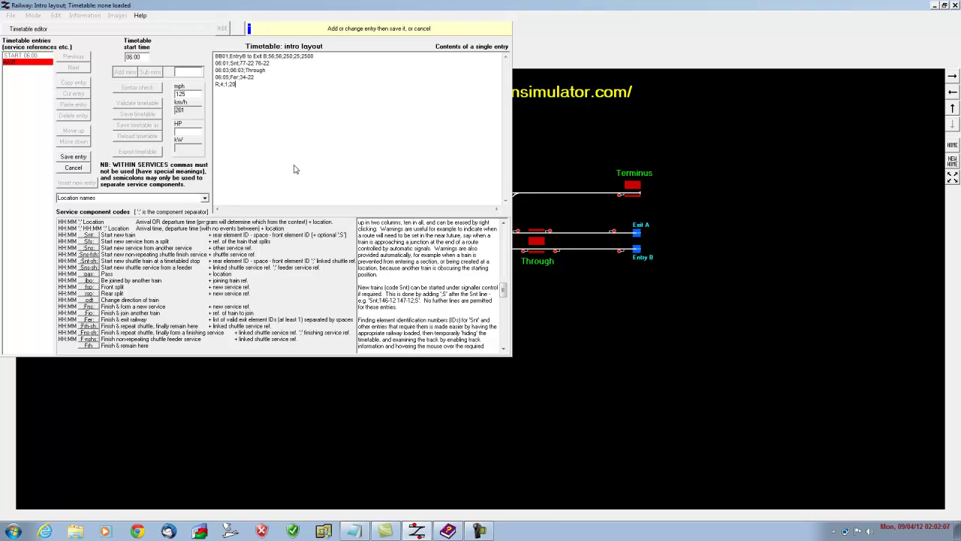
left_click(76, 158)
left_click(150, 90)
left_click(479, 284)
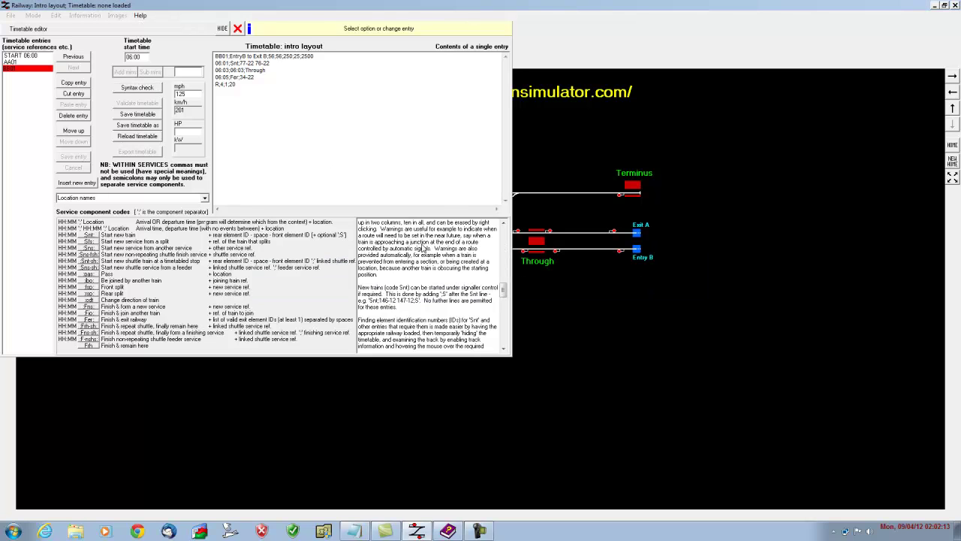
Step: Save the intro layout timetable and validate the whole timetable against the loaded railway
left_click(145, 114)
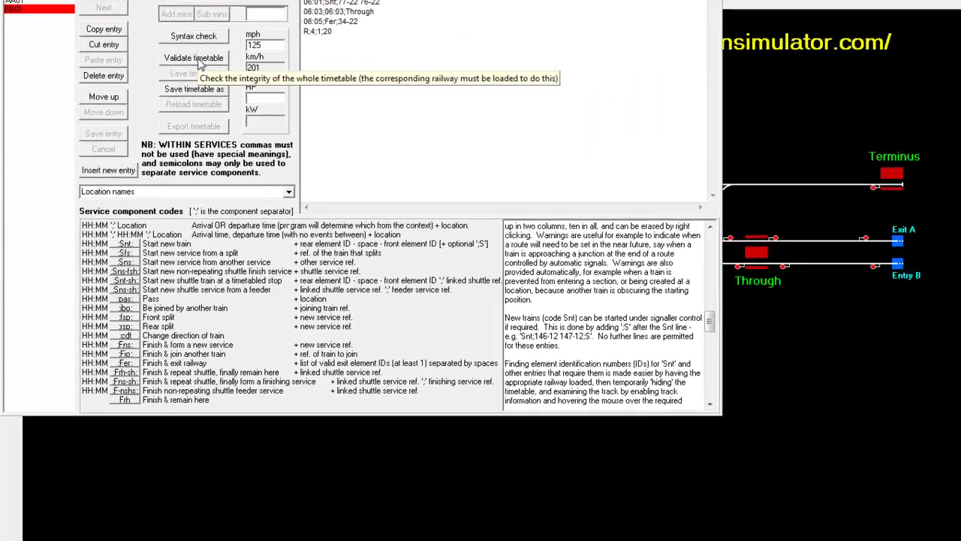
left_click(198, 60)
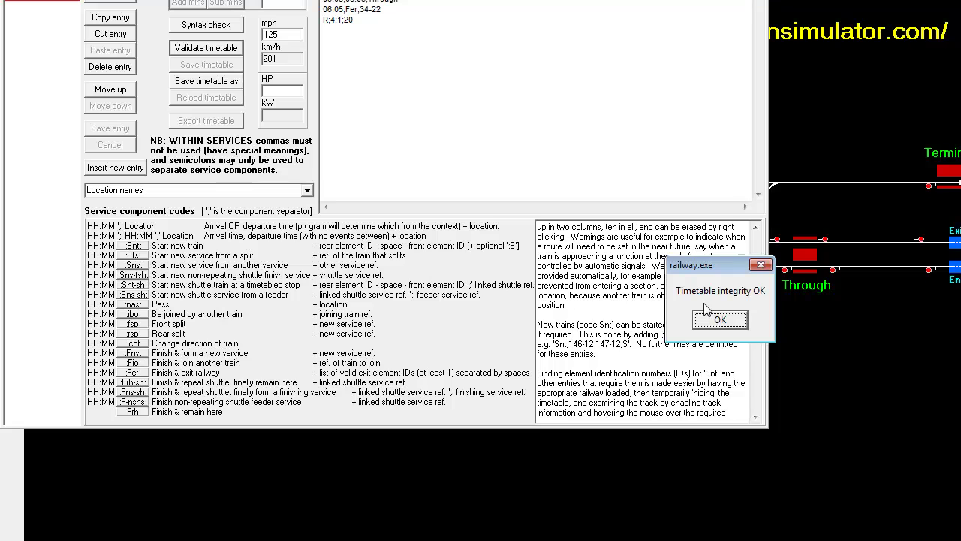
left_click(721, 321)
left_click(719, 322)
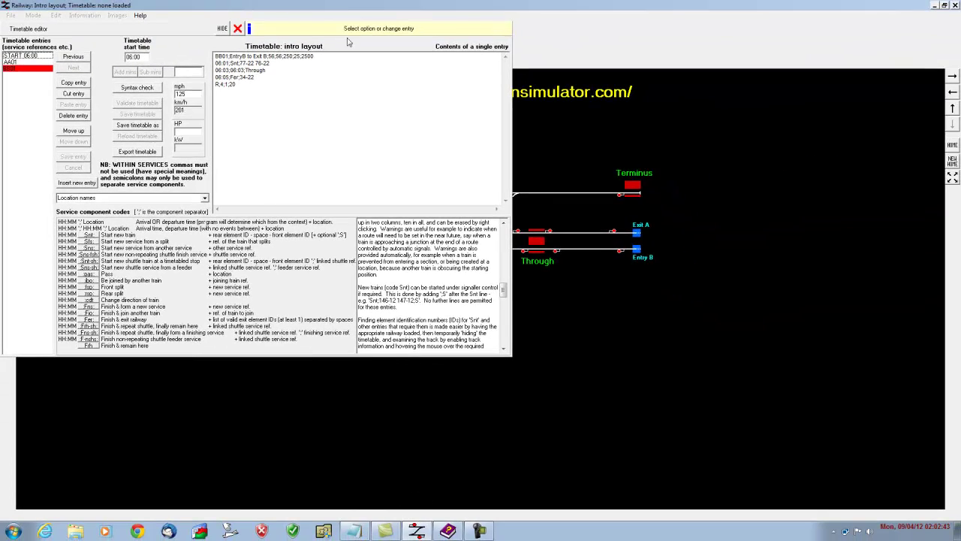
Step: Hide the timetable editor and copy the AT01 service lines from timetable.txt in Notepad for review against the track layout
left_click(225, 30)
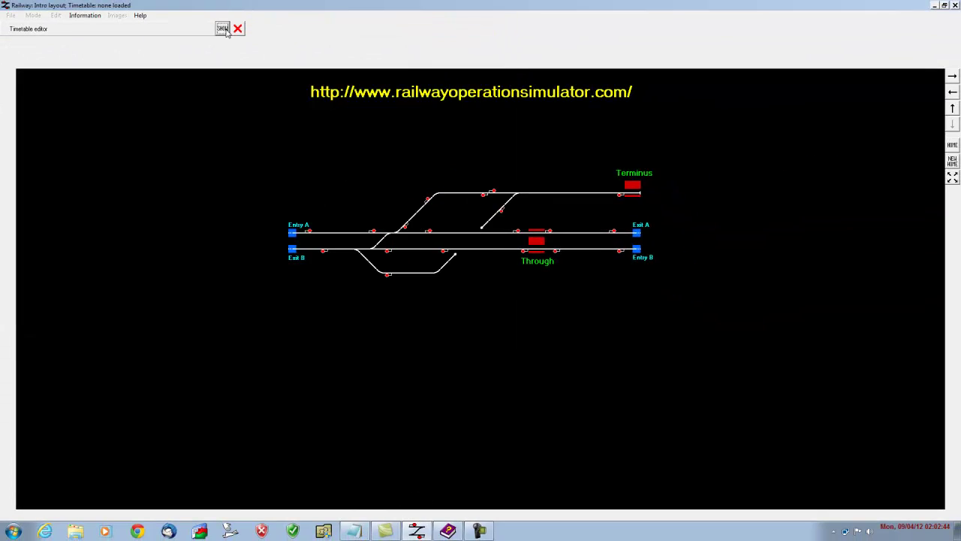
left_click(353, 531)
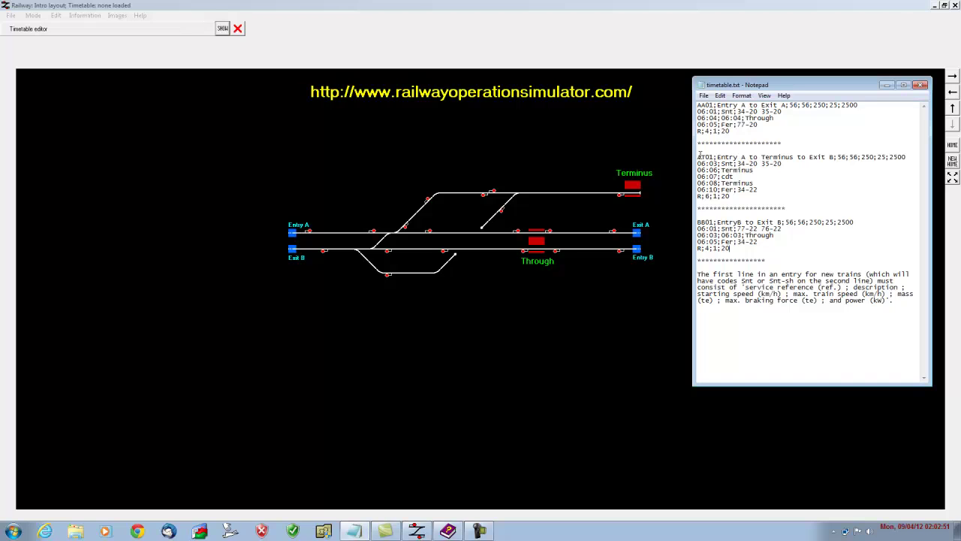
left_click_drag(698, 158, 727, 197)
right_click(725, 178)
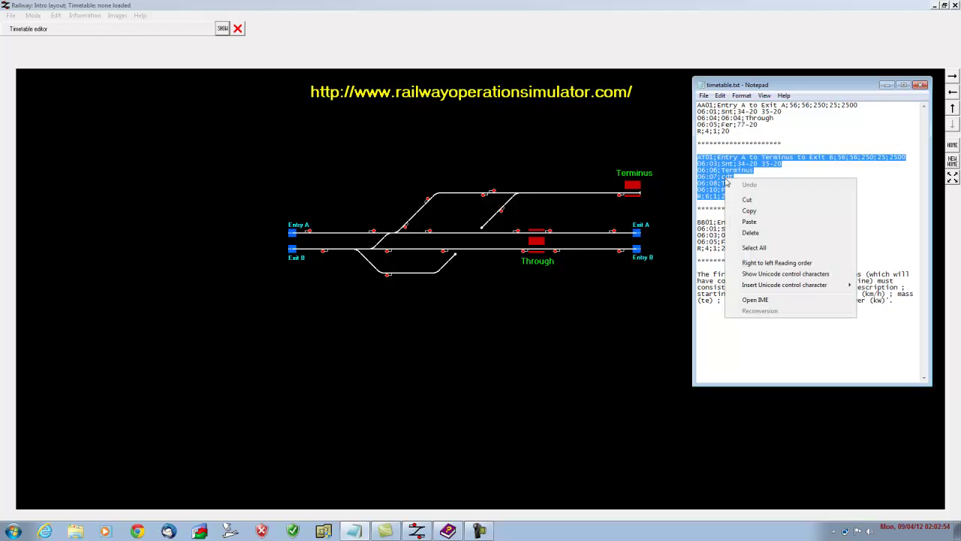
left_click(751, 211)
left_click(792, 189)
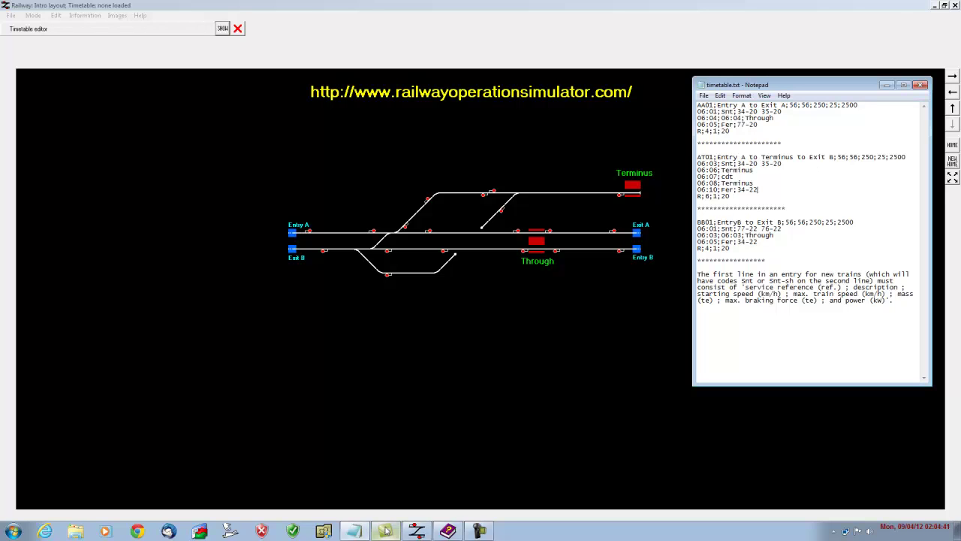
Step: Copy the complete AT01 service, Entry A to Terminus to Exit B, including its R;6;1;20 line, from timetable.txt in Notepad
left_click(223, 28)
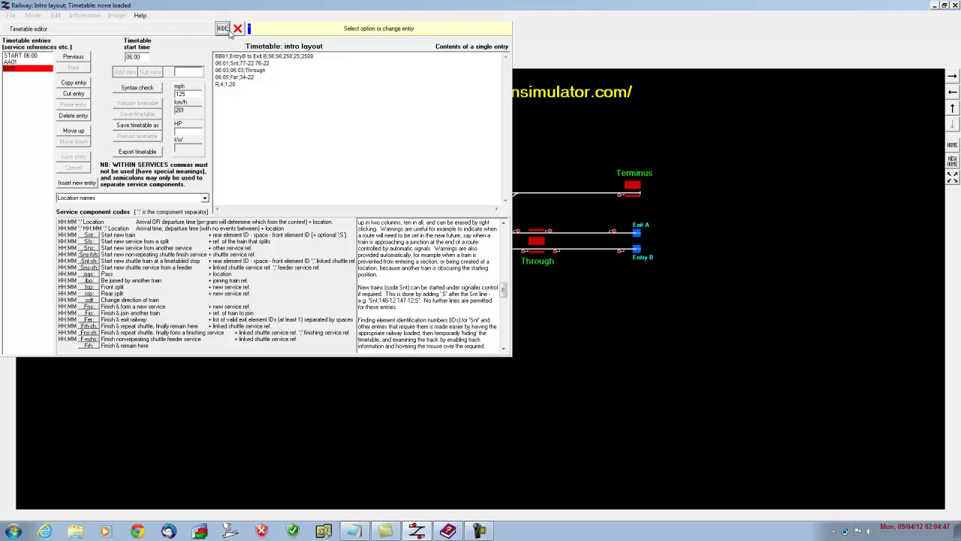
left_click(223, 29)
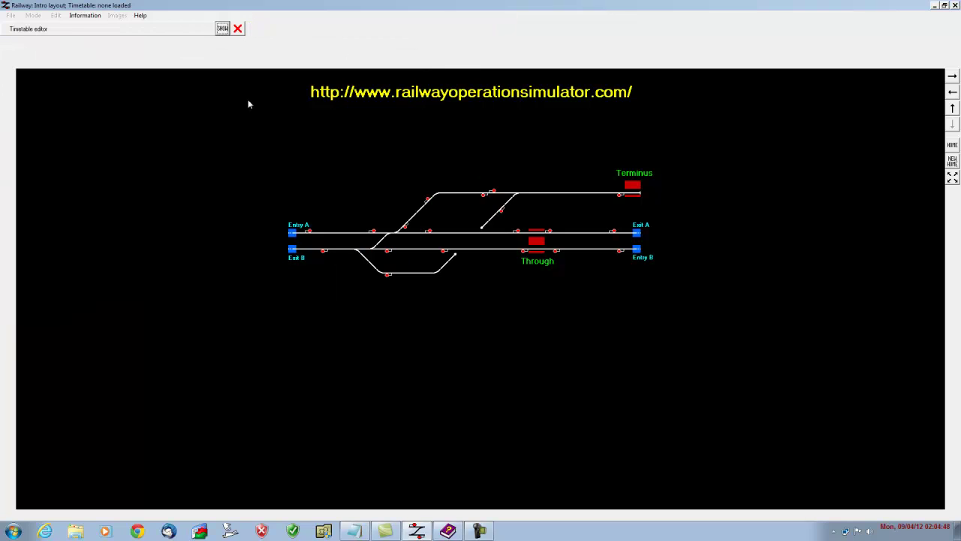
left_click(356, 532)
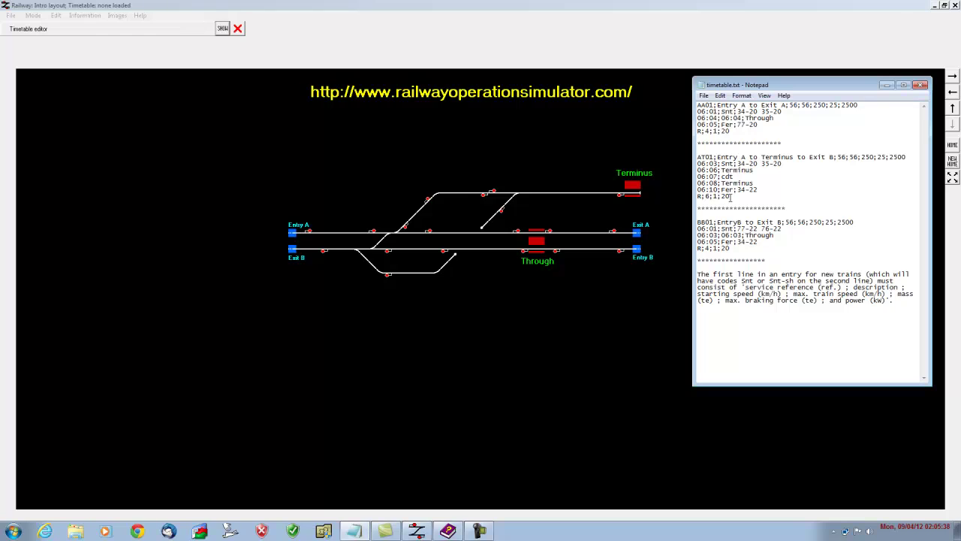
left_click_drag(705, 158, 720, 177)
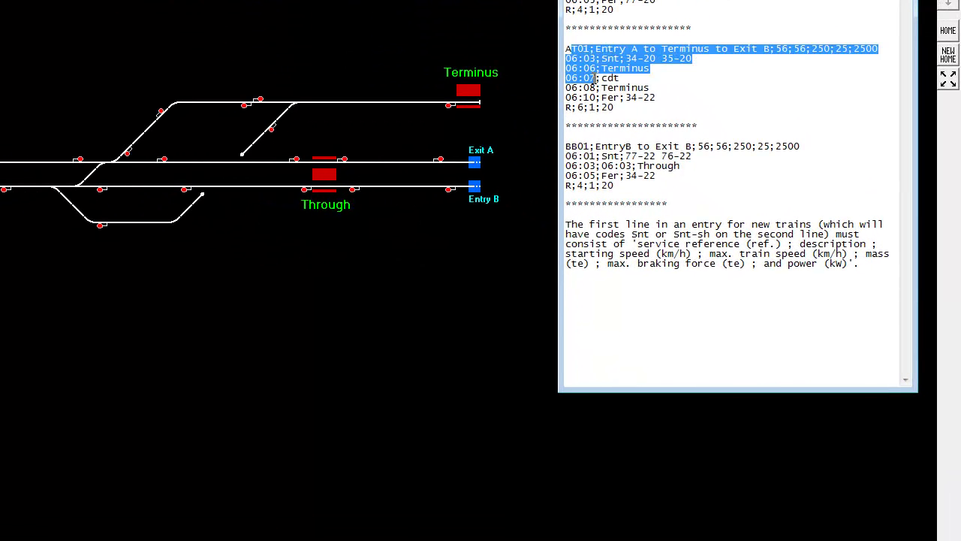
left_click(732, 100)
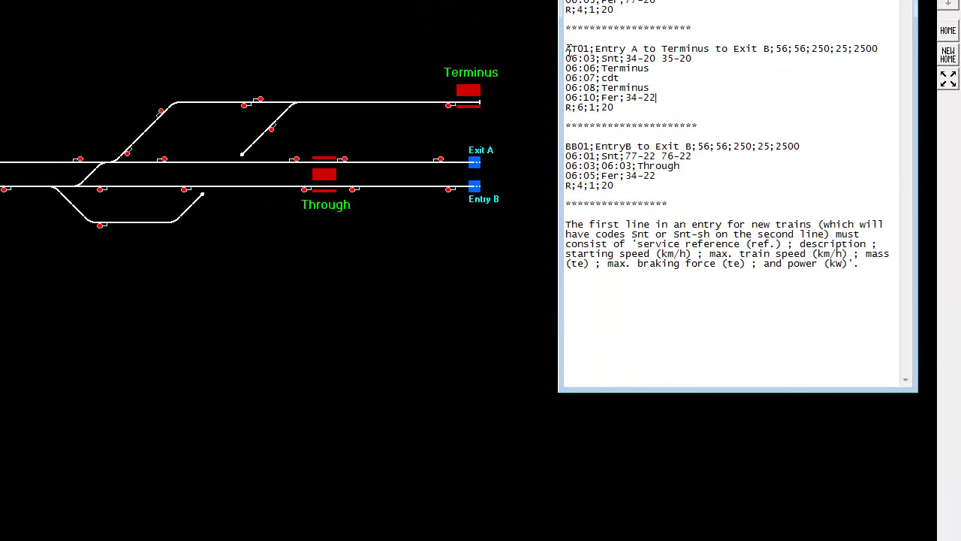
left_click_drag(565, 48, 615, 107)
right_click(602, 87)
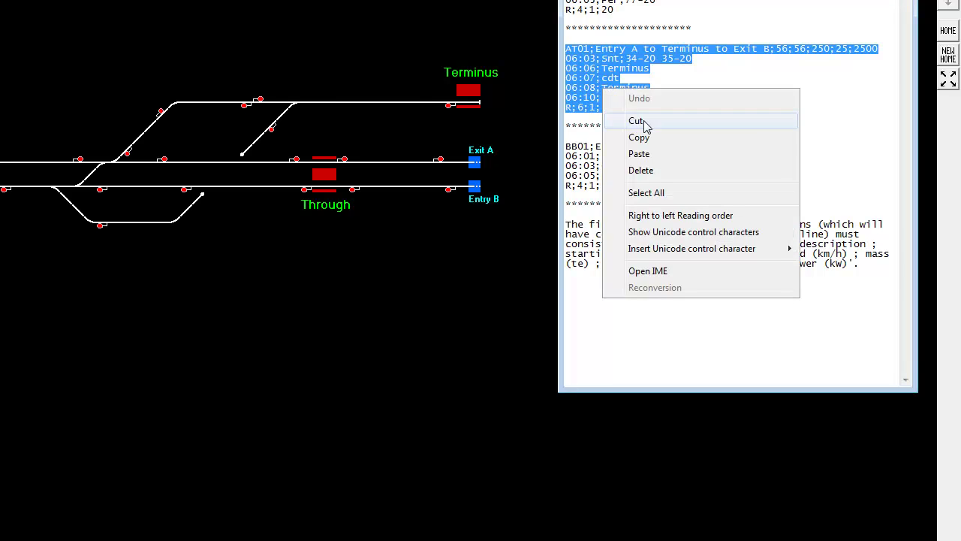
left_click(654, 140)
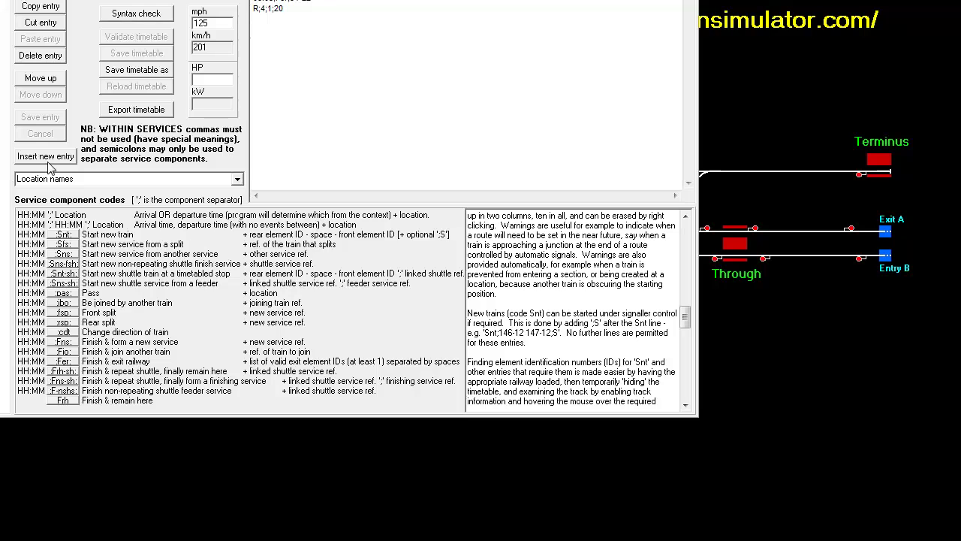
Step: Insert and save a new timetable entry containing the copied AT01 service, and run a syntax check on it
left_click(48, 159)
right_click(290, 61)
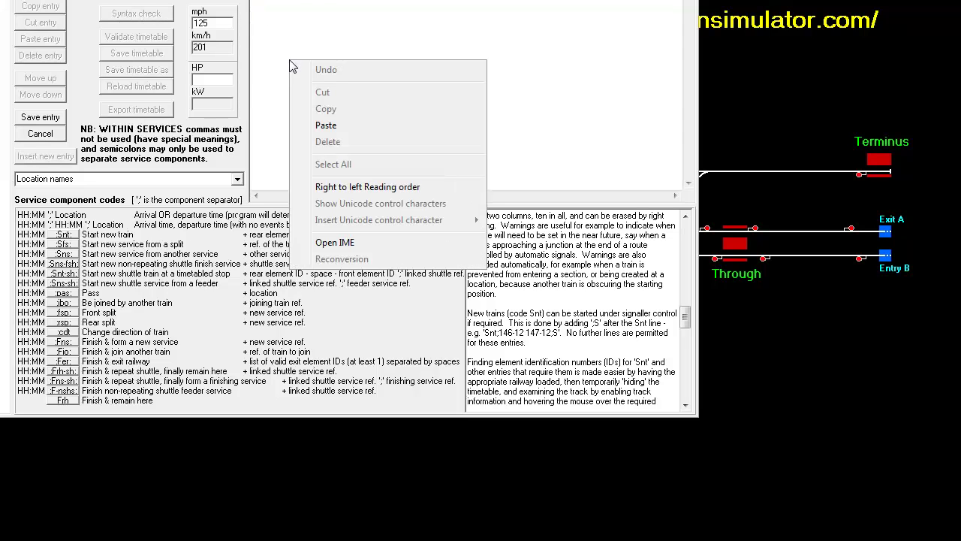
left_click(329, 125)
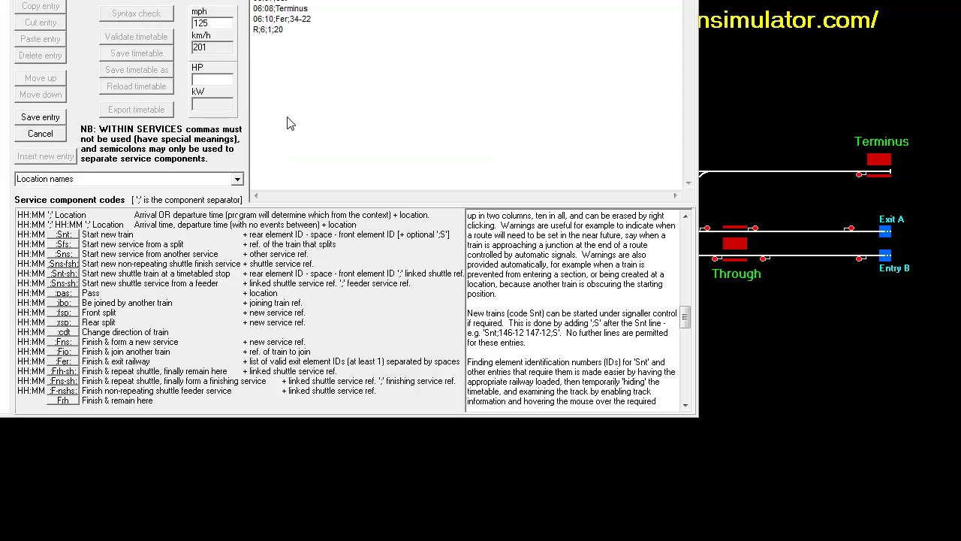
left_click(42, 119)
left_click(129, 15)
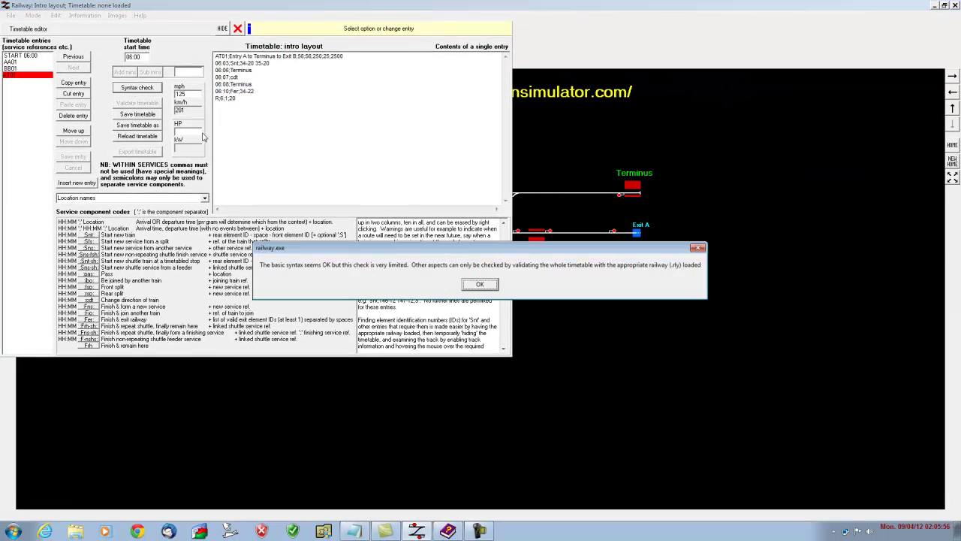
left_click(478, 283)
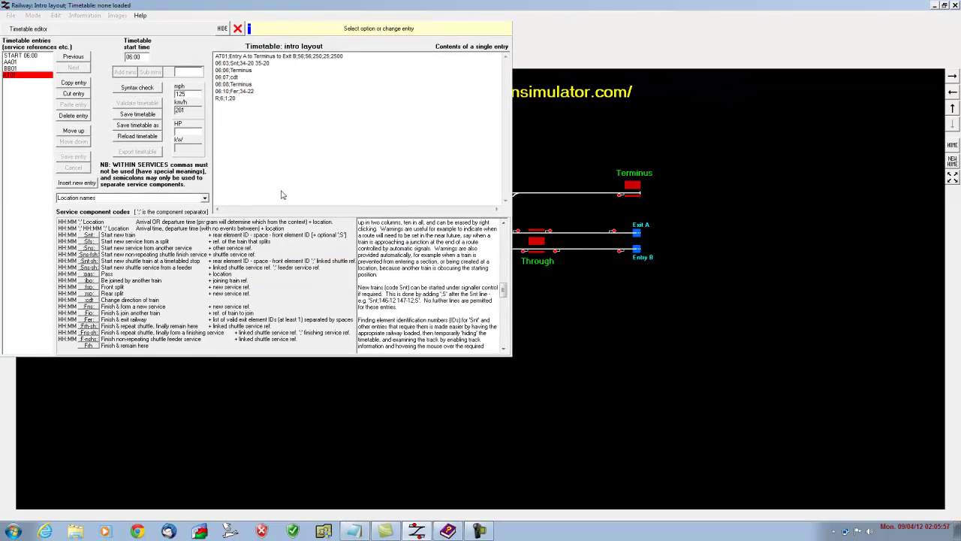
Step: Save the intro layout timetable and validate it with all three services against the loaded railway, closing the timetable editor when done
left_click(147, 115)
left_click(147, 103)
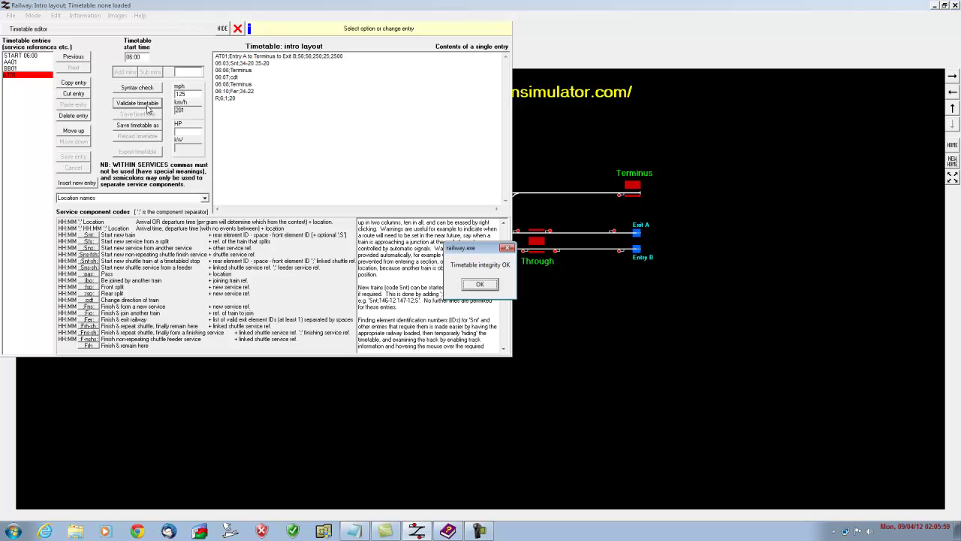
left_click(479, 285)
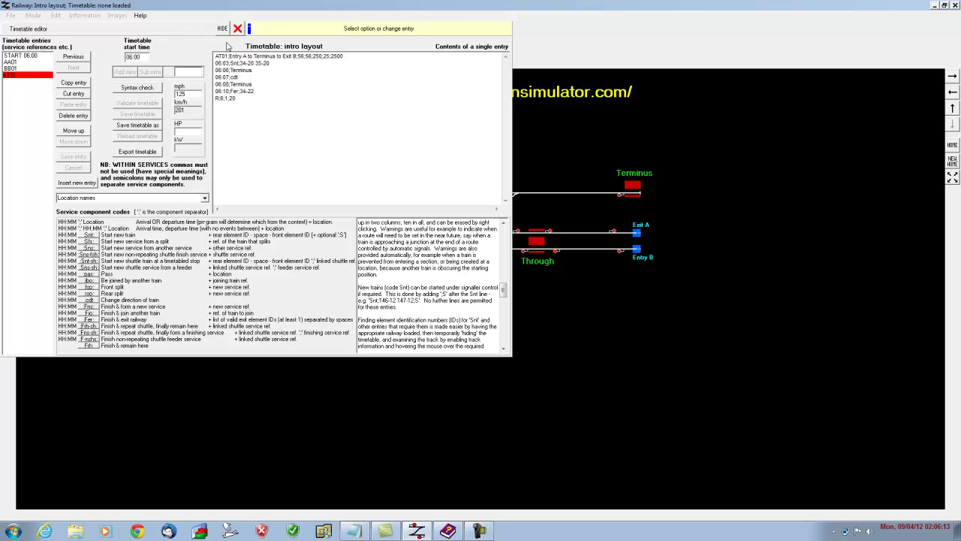
left_click(238, 29)
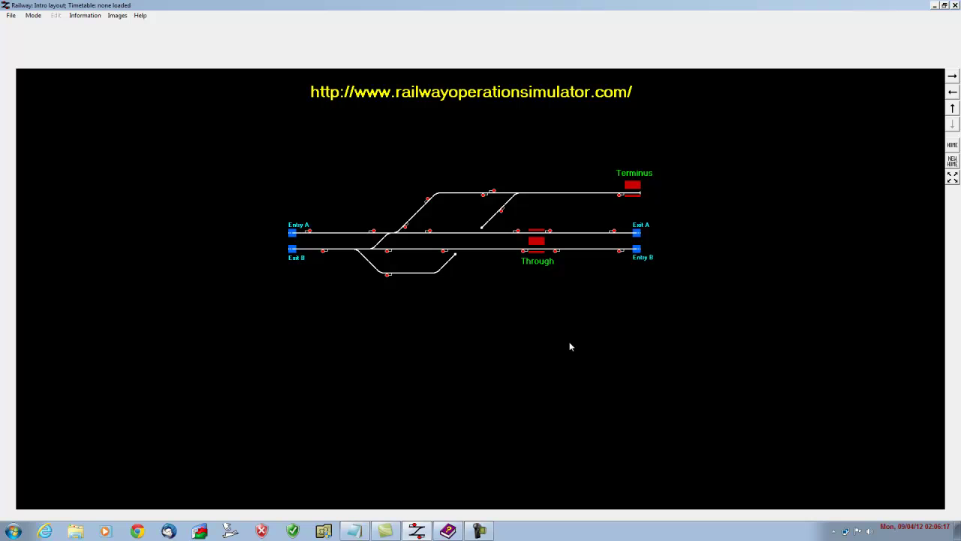
Step: Review section 5.2.1, Simple (unlinked) service codes, in the Railway help and return to the track layout
left_click(450, 531)
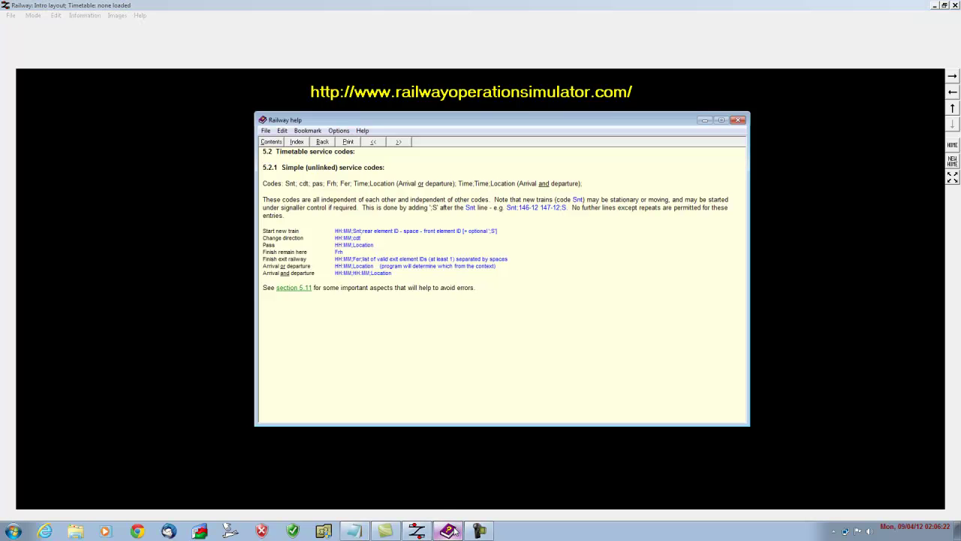
left_click(451, 531)
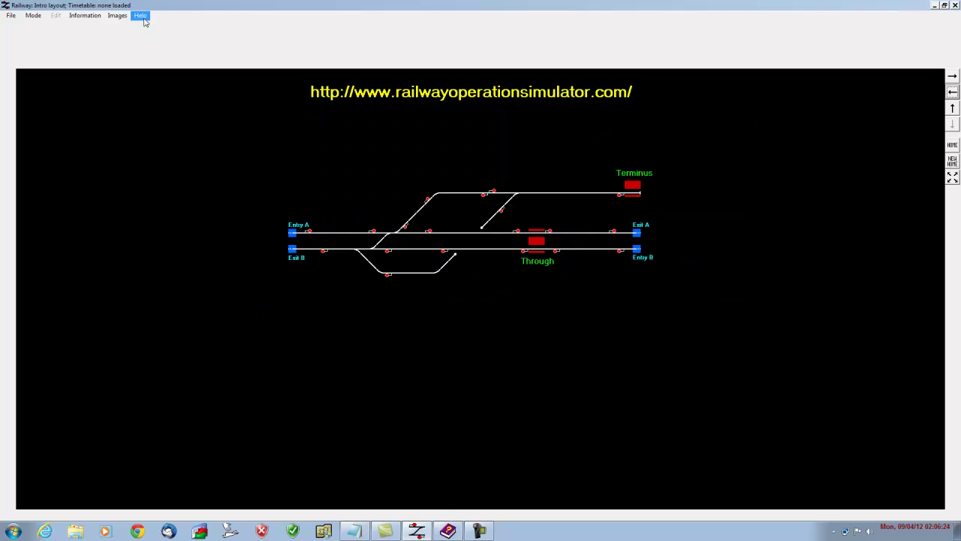
left_click(449, 531)
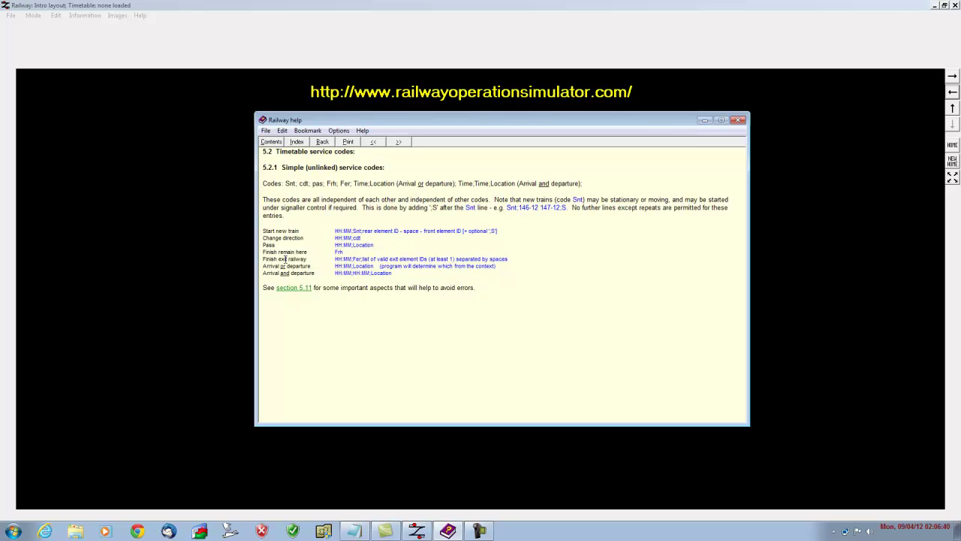
left_click(704, 120)
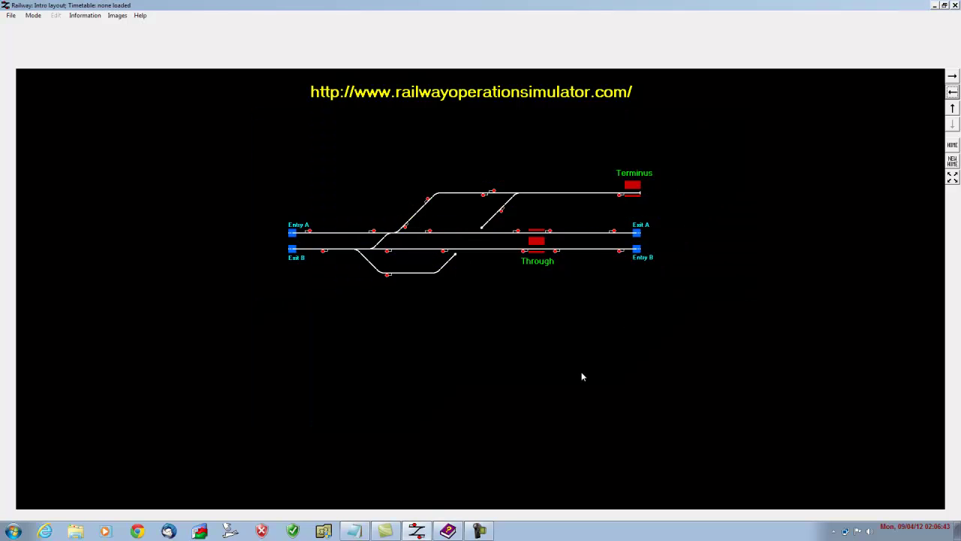